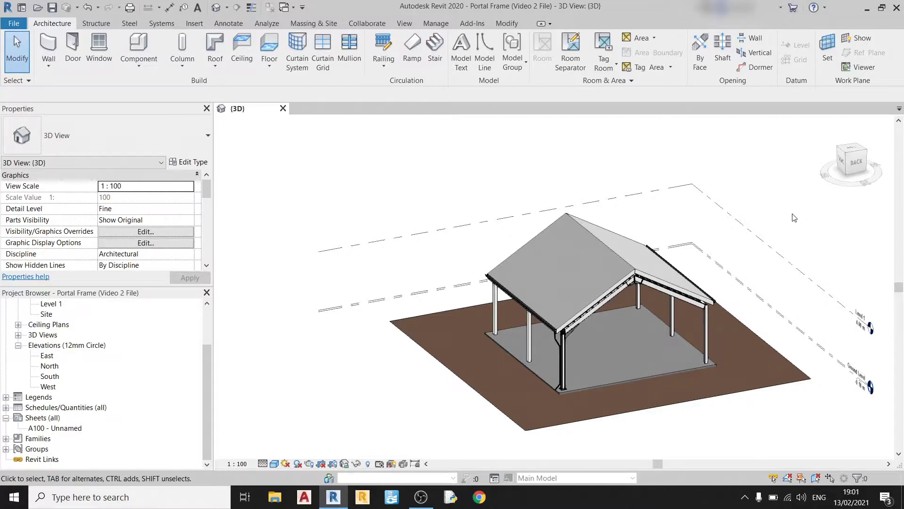
Load PFC-Parallel Flange Channels.rfa from Structural Framing > Steel > British Standard
scroll(650, 292, "up", 3)
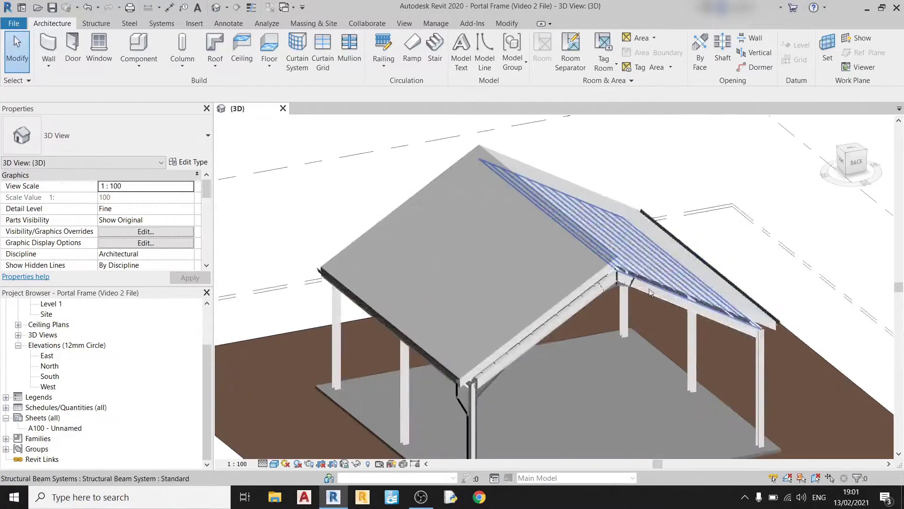
scroll(650, 292, "up", 2)
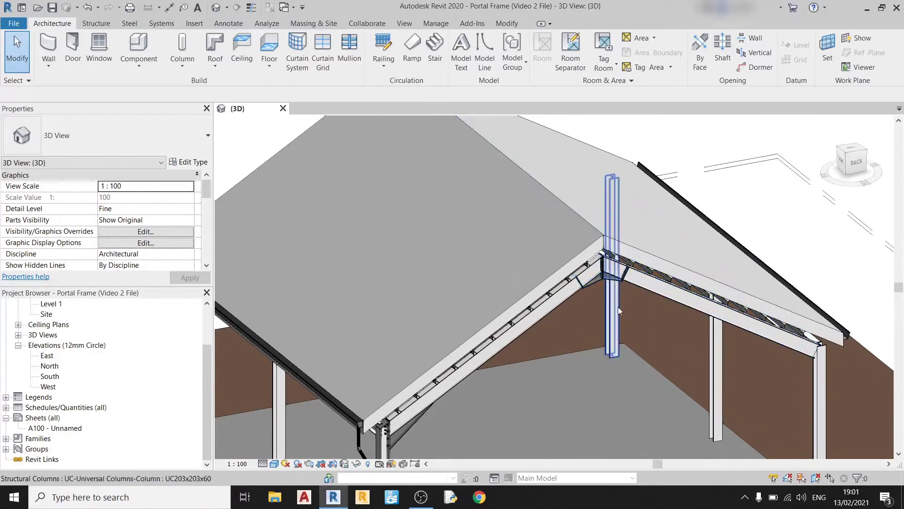
middle_click_drag(625, 322, 662, 277)
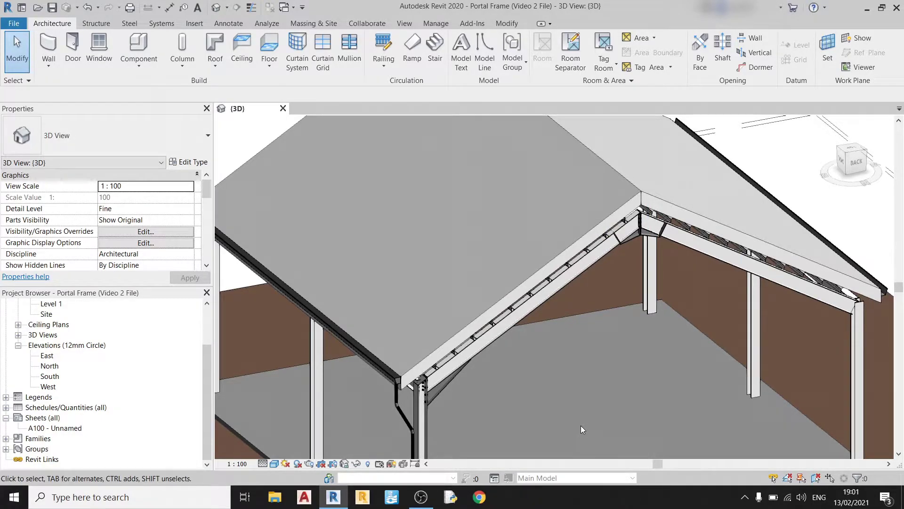
scroll(582, 426, "down", 2)
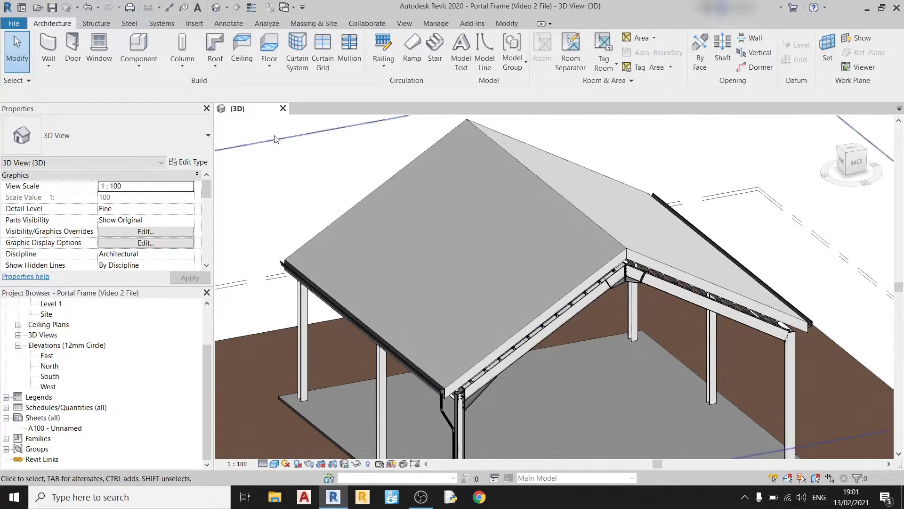
left_click(201, 25)
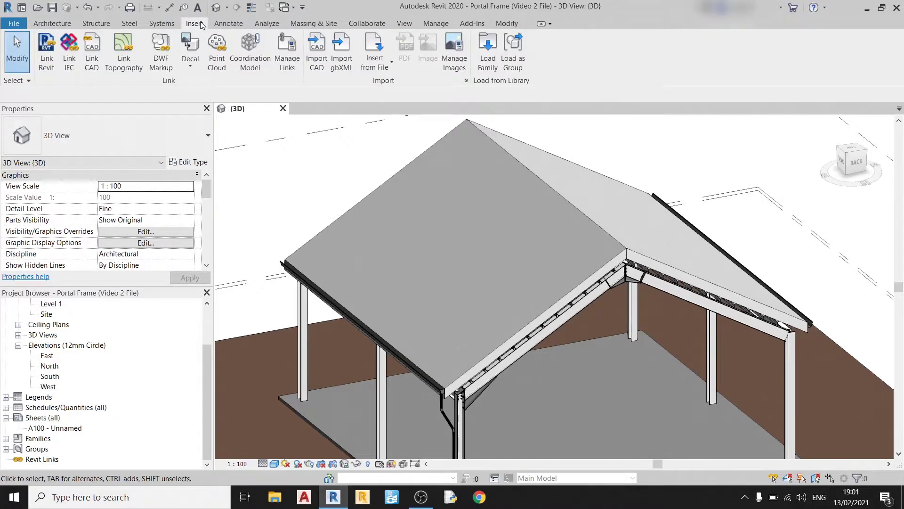
left_click(490, 52)
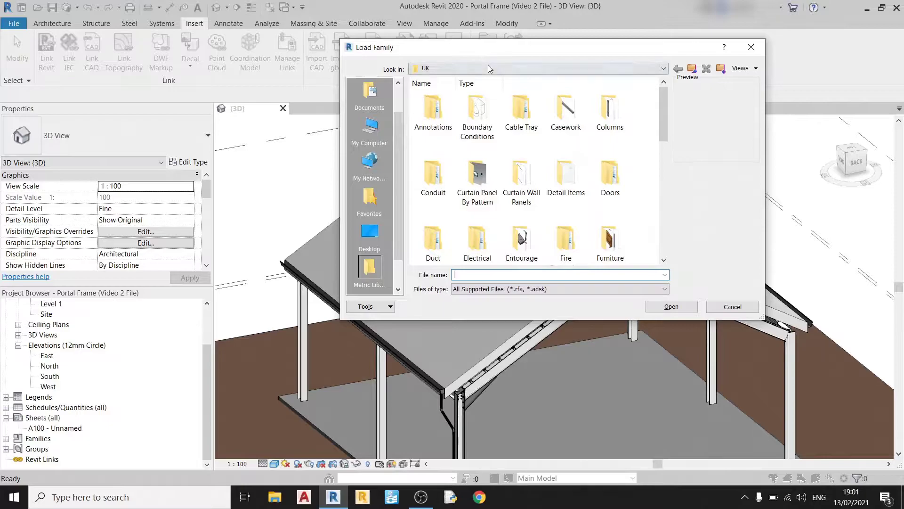
scroll(481, 139, "down", 6)
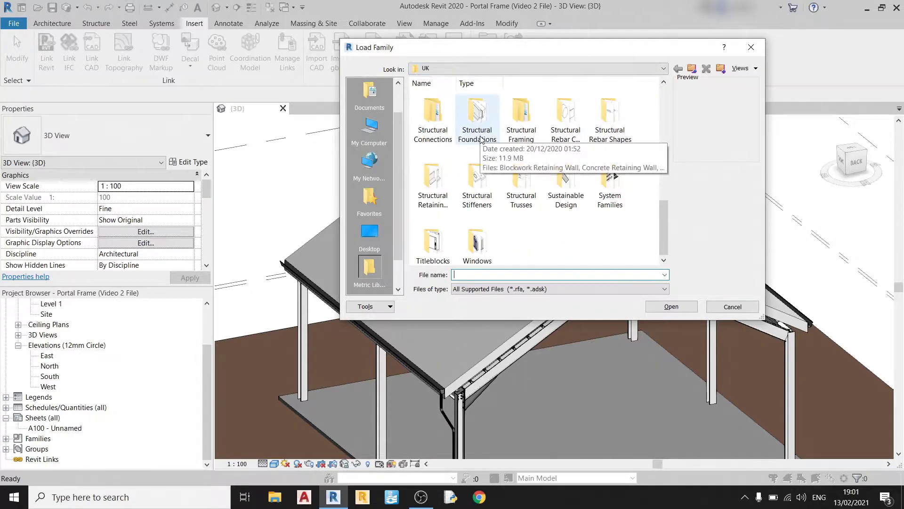
double_click(526, 132)
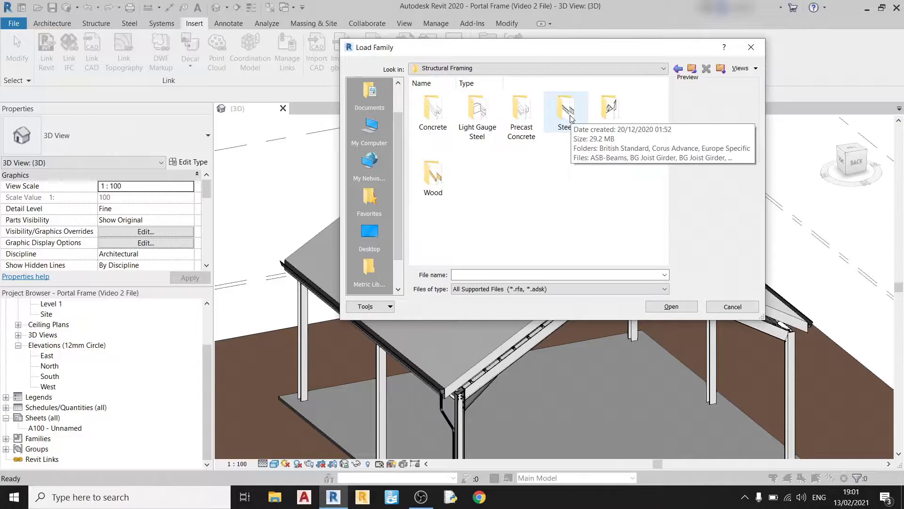
double_click(570, 118)
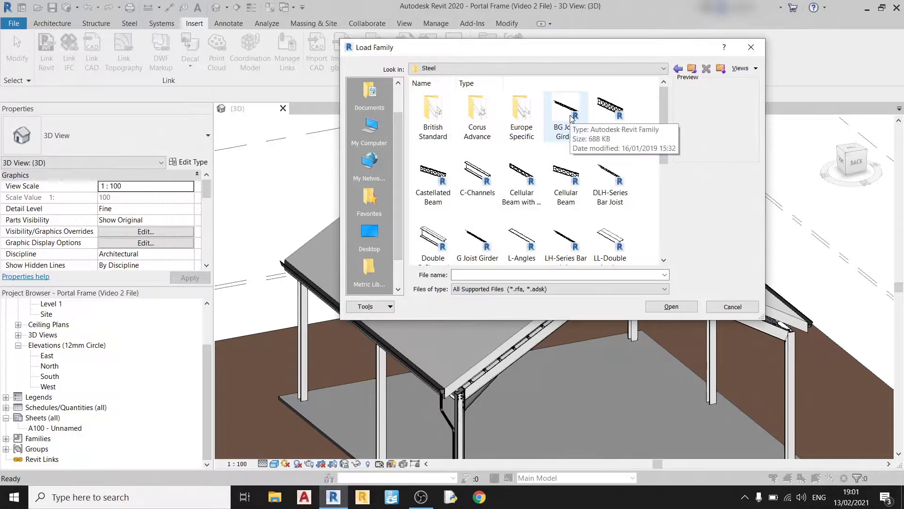
double_click(438, 125)
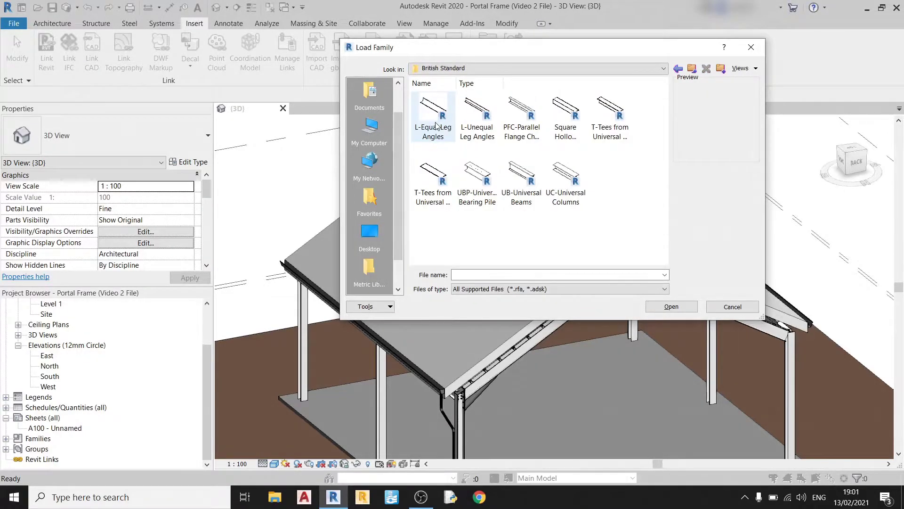
left_click(533, 142)
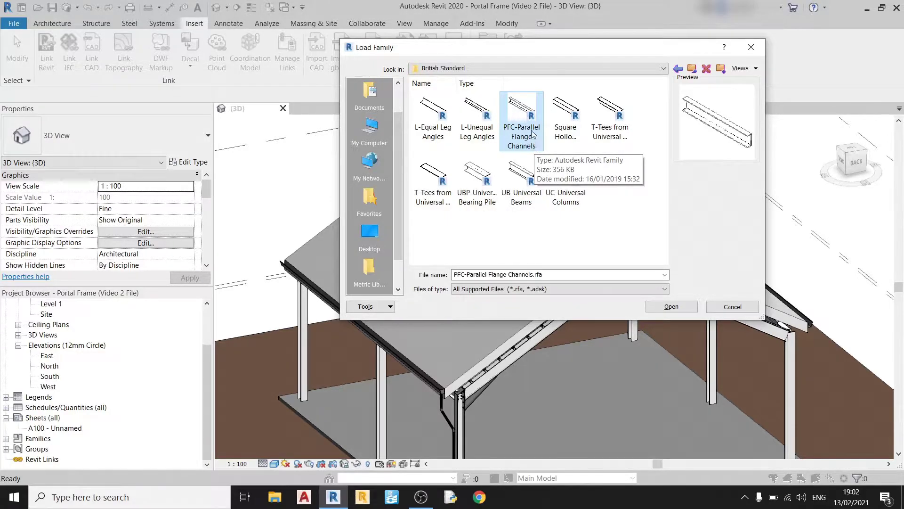
left_click(671, 307)
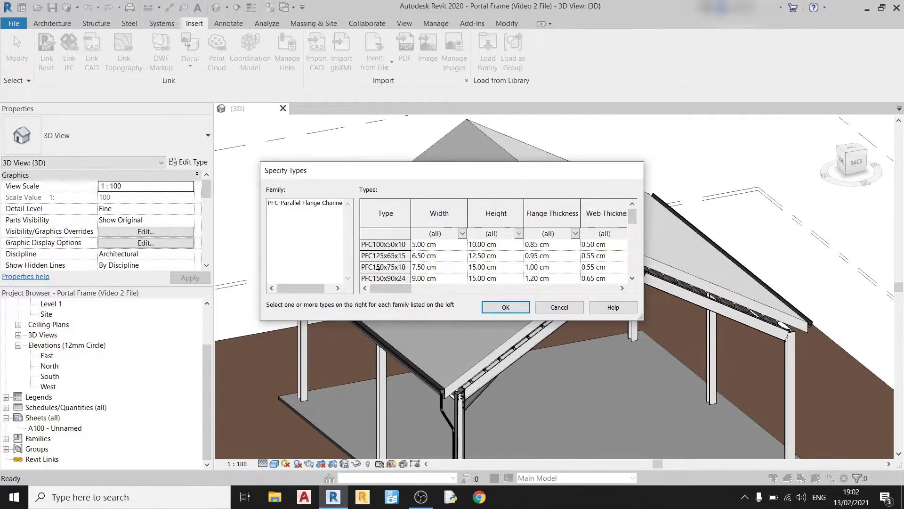
Compare the PFC150x75x18 and PFC150x90x24 sizes and settle on PFC150x75x18
left_click(377, 267)
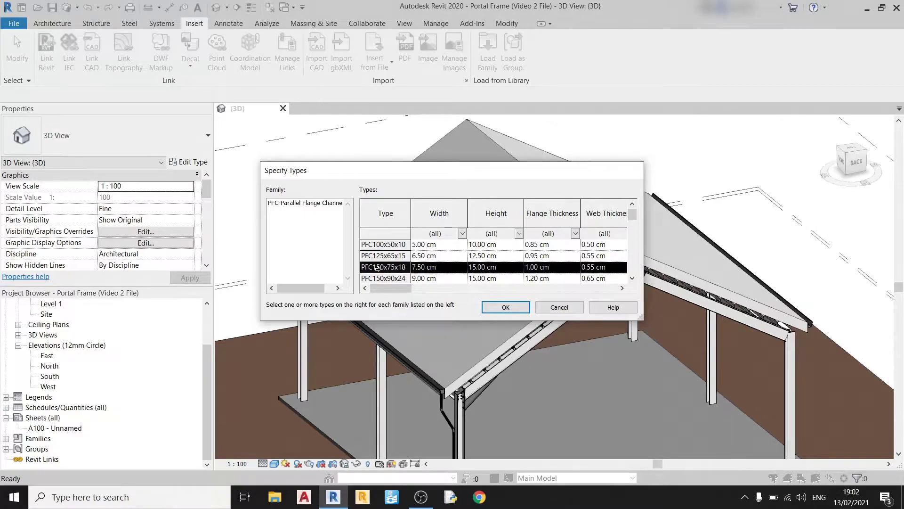
left_click(380, 278)
left_click(382, 257)
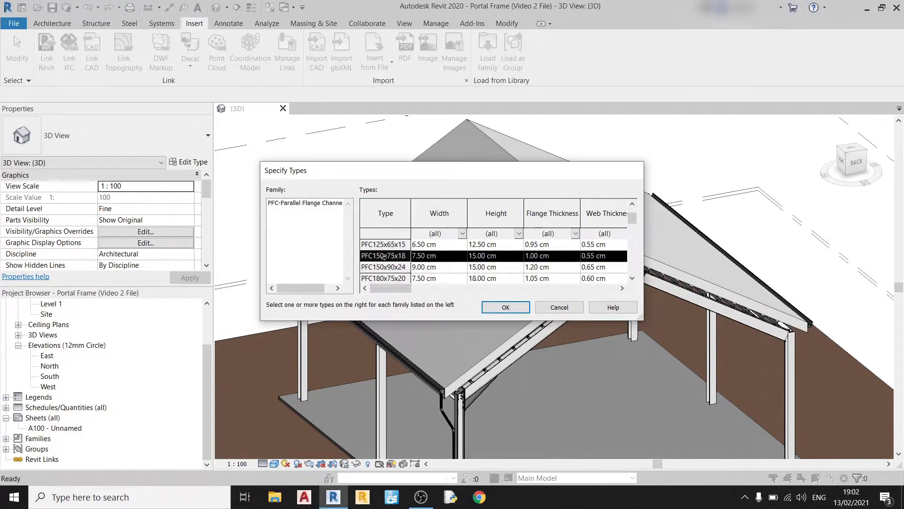
left_click(383, 266)
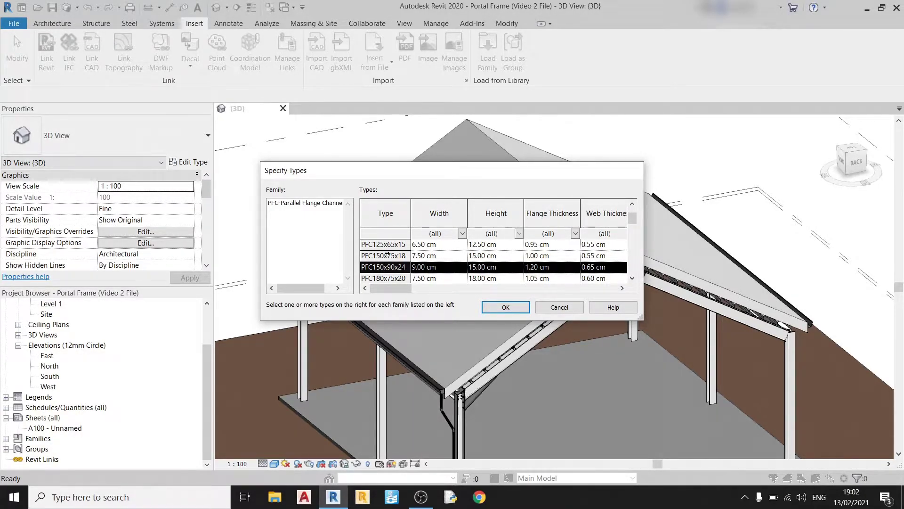
left_click(386, 255)
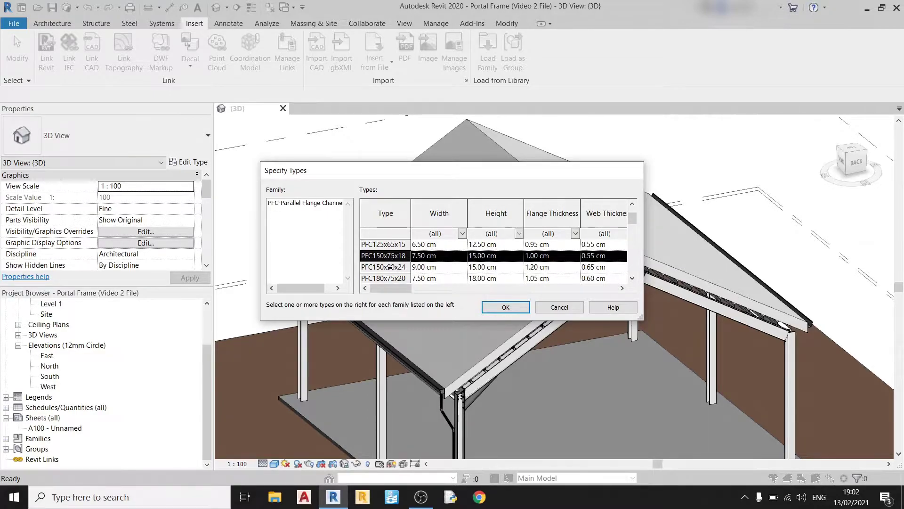
left_click(391, 267)
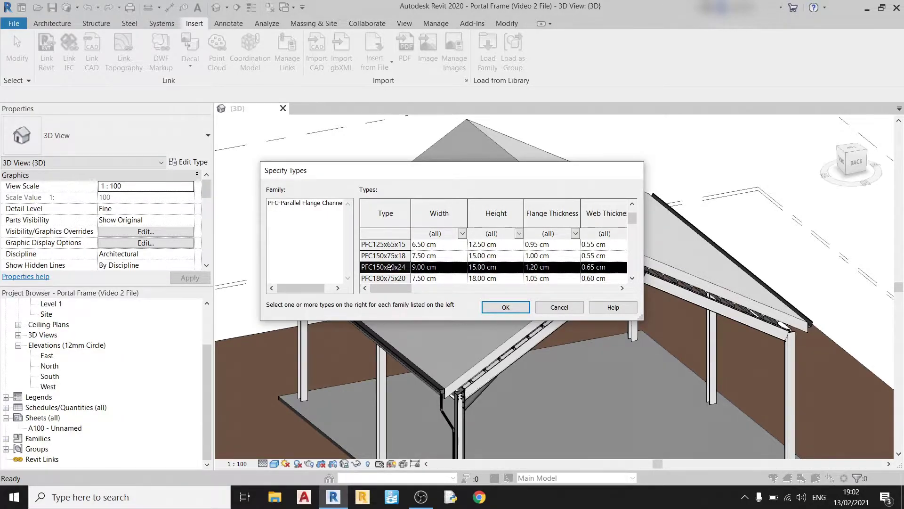
left_click(399, 257)
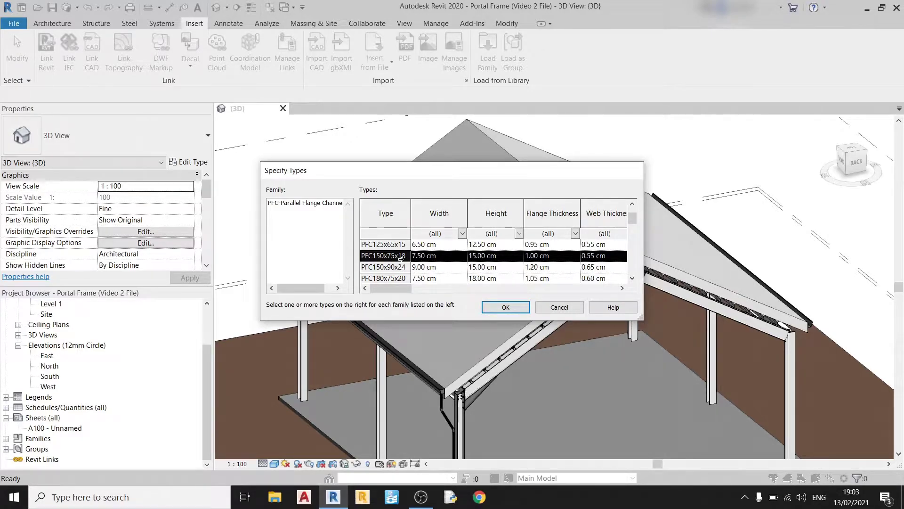
left_click(401, 267)
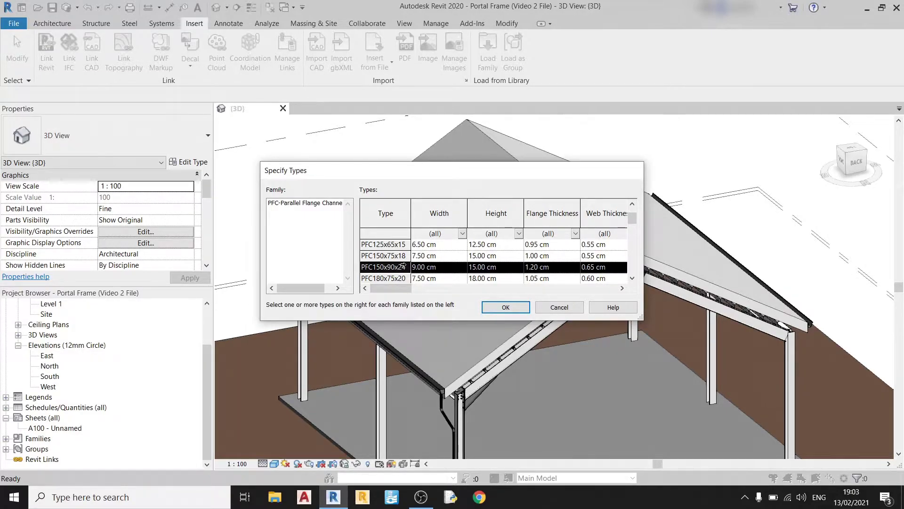
left_click(430, 257)
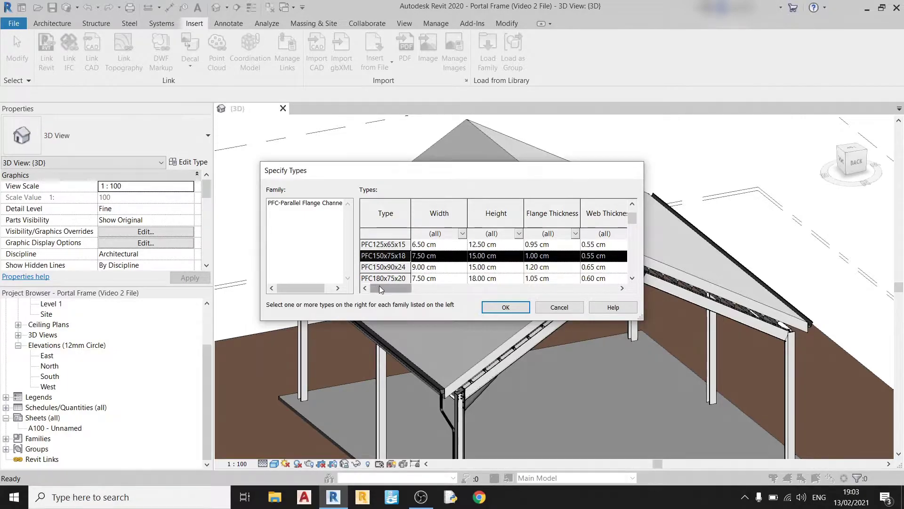
Check the section properties, then load the PFC150x75x18 type into the project
left_click_drag(380, 289, 443, 289)
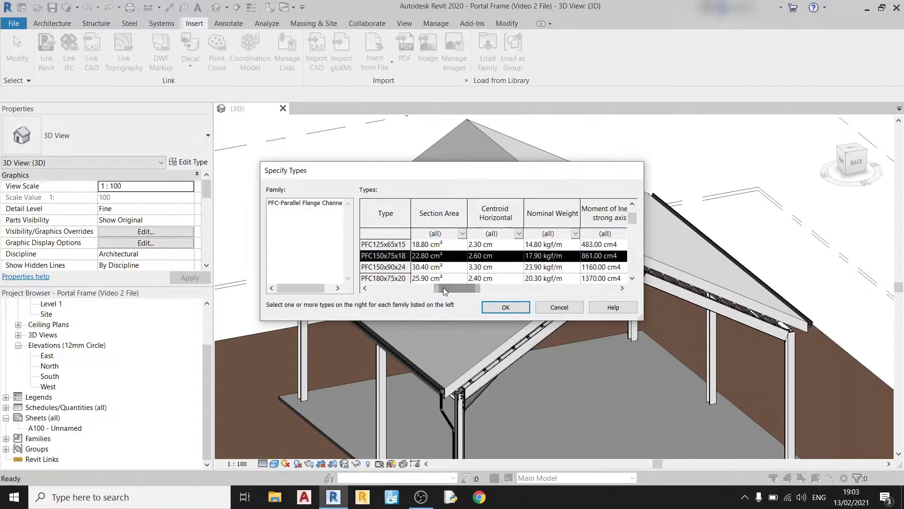
left_click(533, 267)
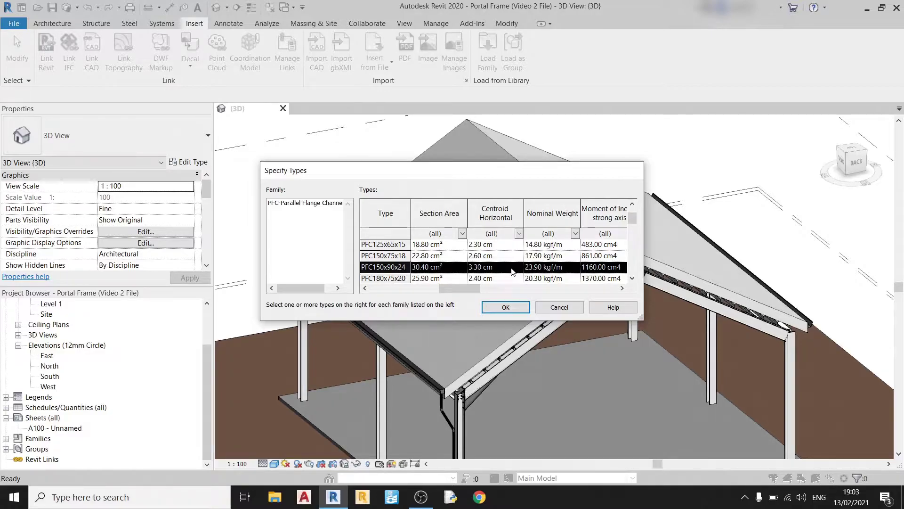
left_click(397, 256)
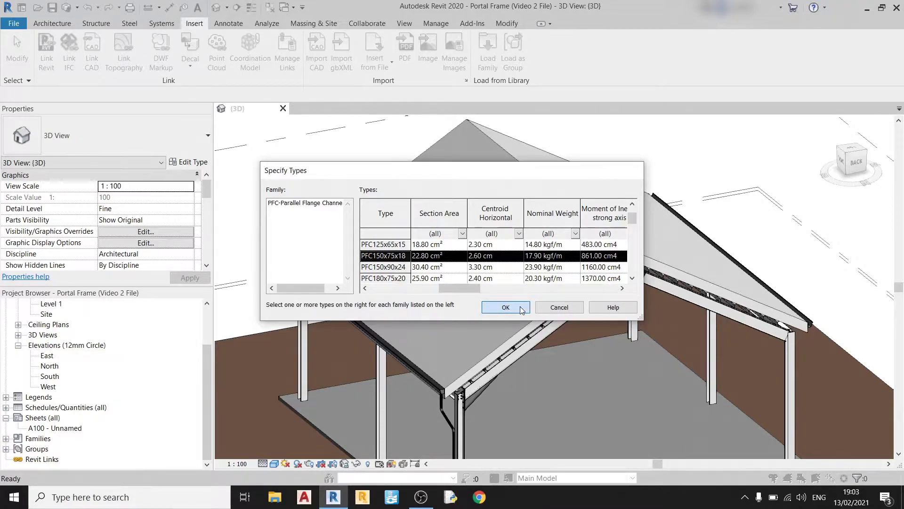
left_click(506, 307)
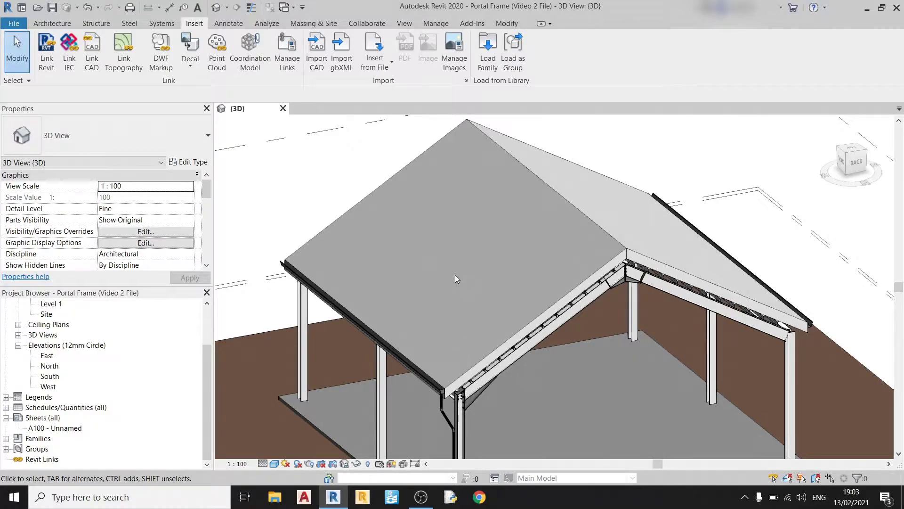
Open the Level 0 floor plan and bring grid lines 2 to 4 and the slab outline into view
scroll(311, 395, "down", 2)
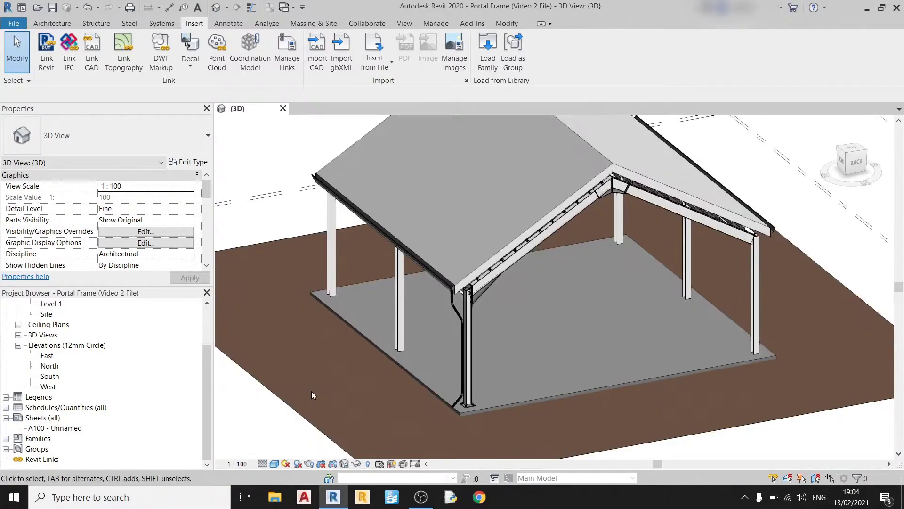
scroll(89, 387, "up", 1)
double_click(51, 325)
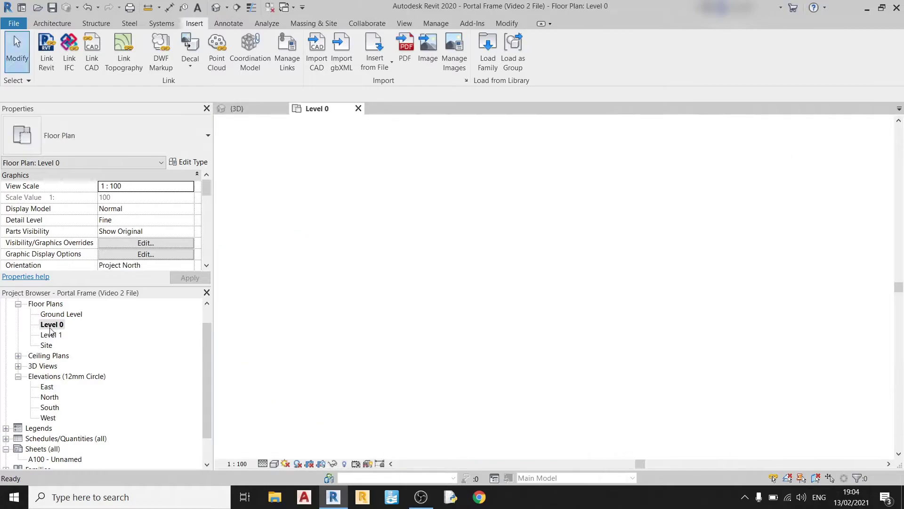
scroll(471, 279, "up", 2)
middle_click_drag(480, 279, 383, 275)
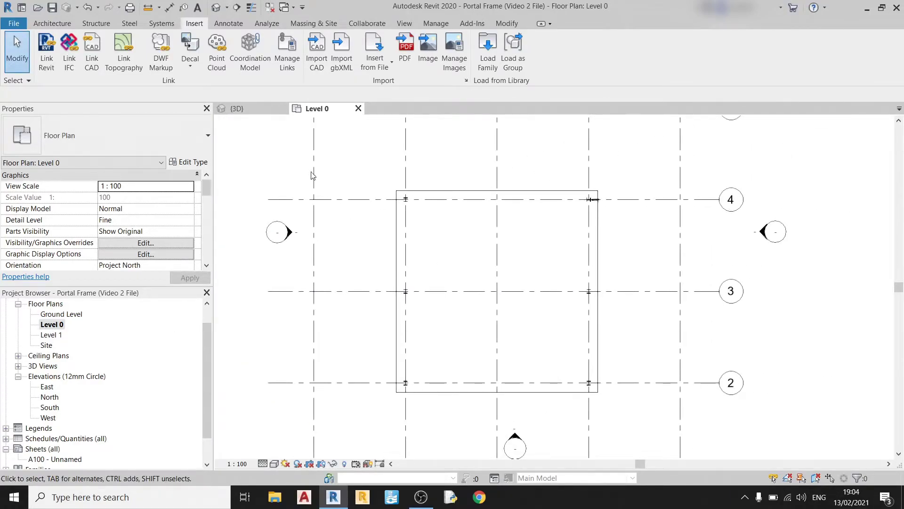
left_click(105, 26)
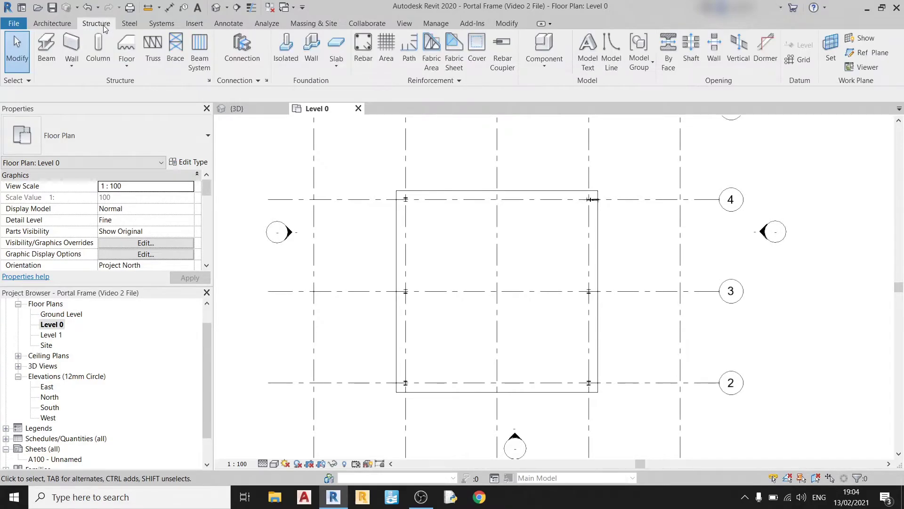
Set up a PFC150x75x18 brace running from Level 0 to Level 1
left_click(177, 59)
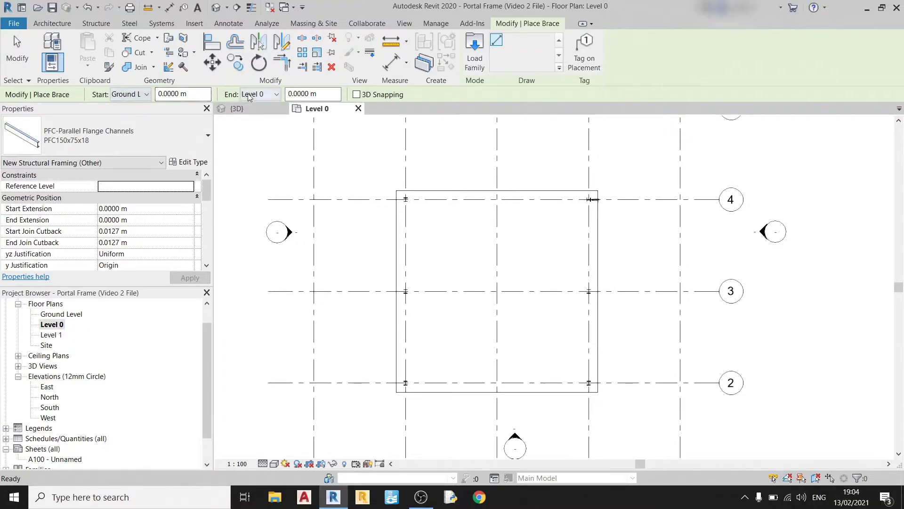
left_click(137, 94)
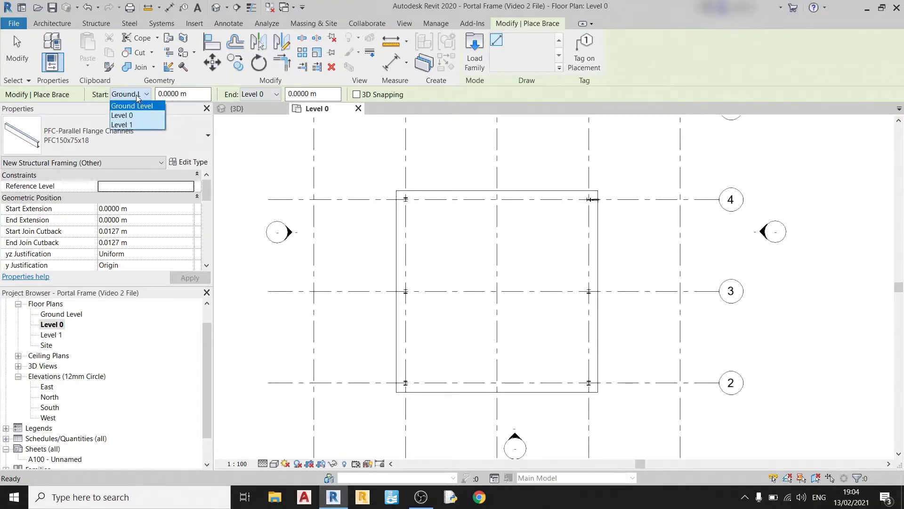
left_click(131, 114)
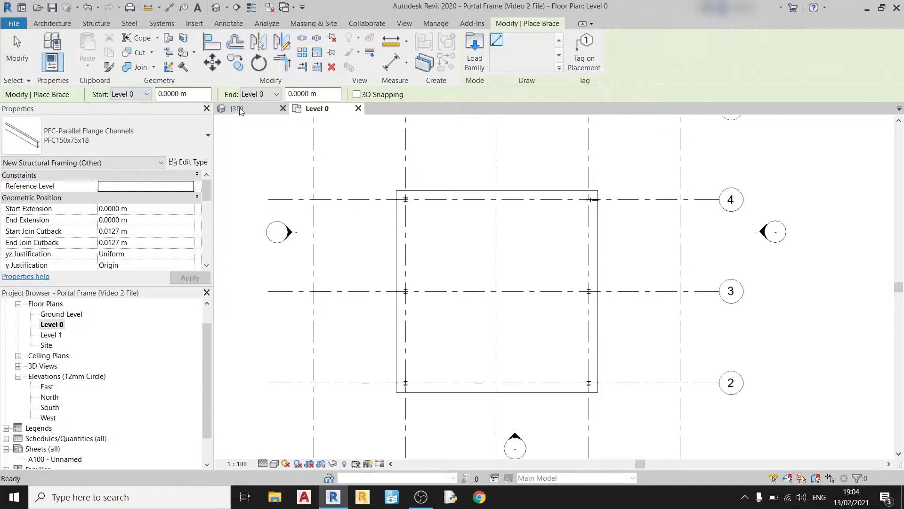
left_click(254, 94)
left_click(255, 125)
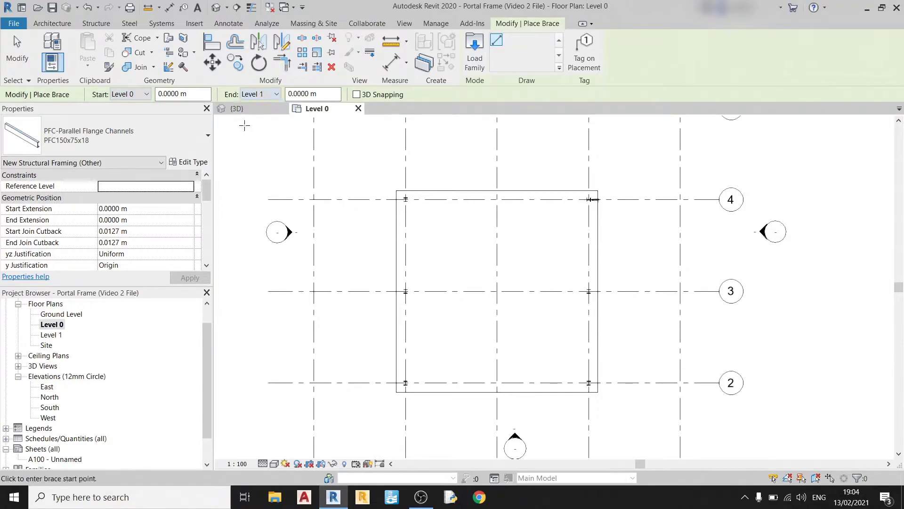
left_click(142, 138)
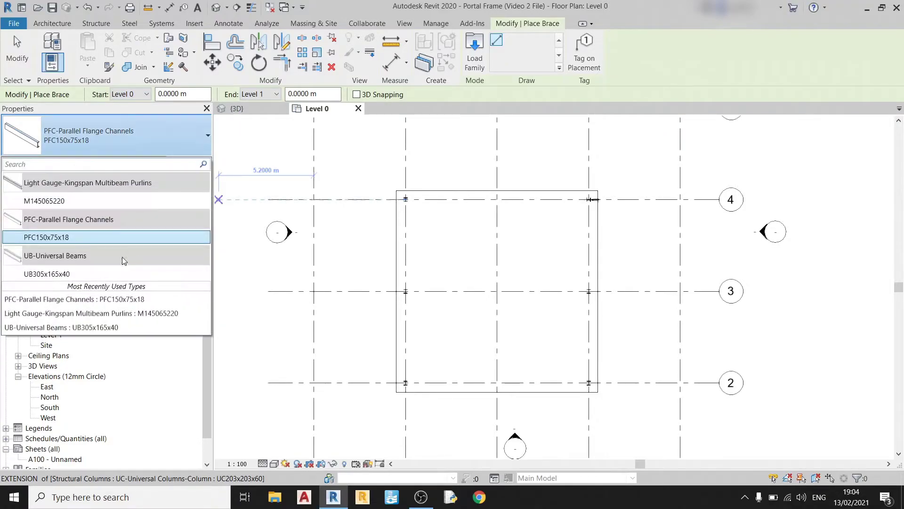
left_click(125, 235)
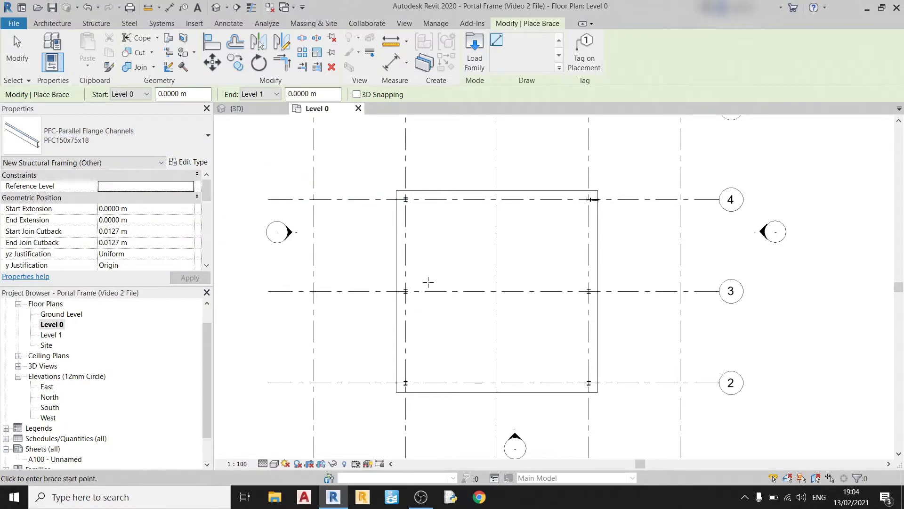
Draw the brace from the column endpoint to the column flange and select it
scroll(410, 196, "up", 3)
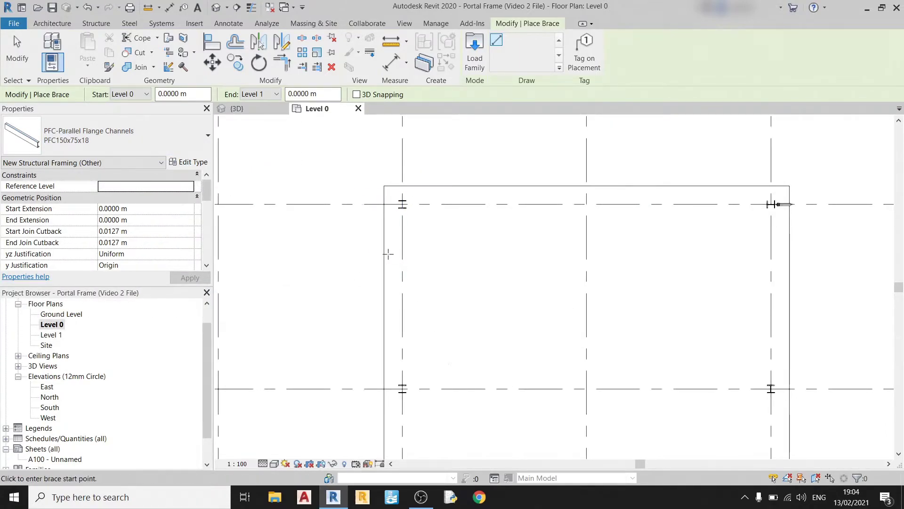
scroll(372, 219, "up", 5)
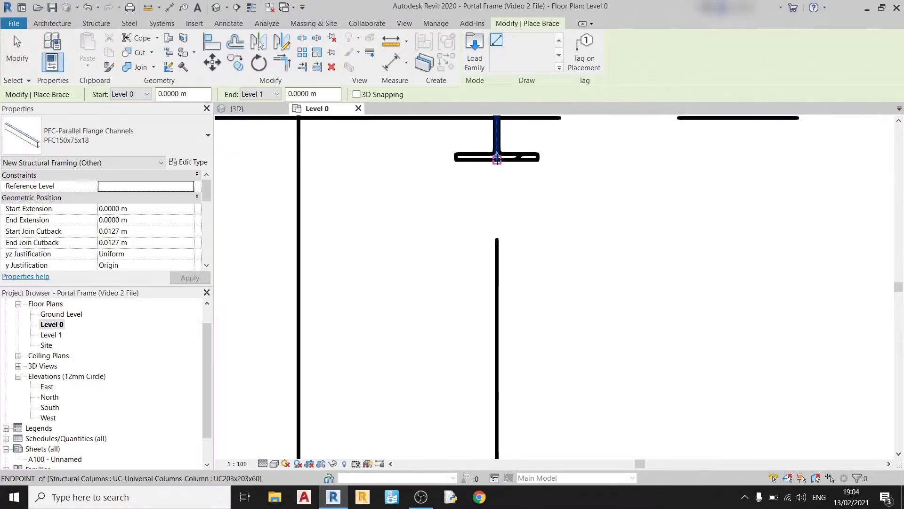
left_click(497, 158)
scroll(471, 264, "down", 8)
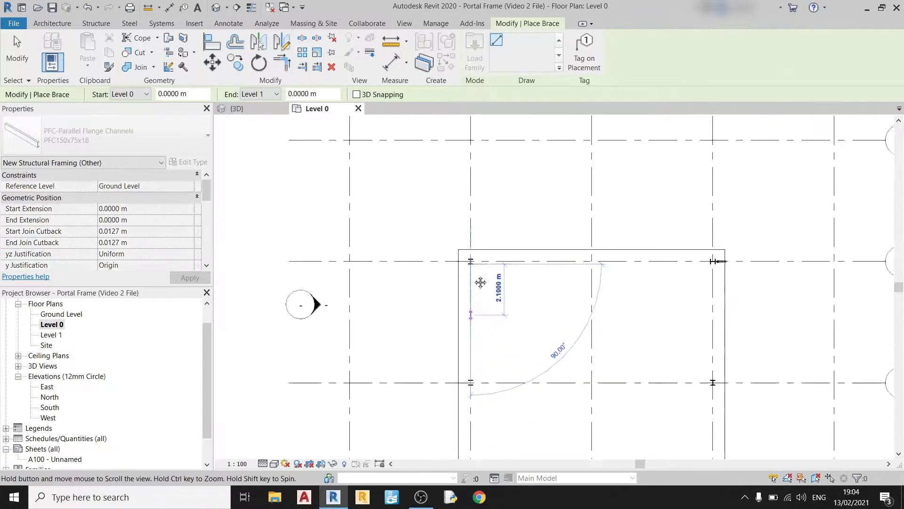
scroll(456, 278, "up", 8)
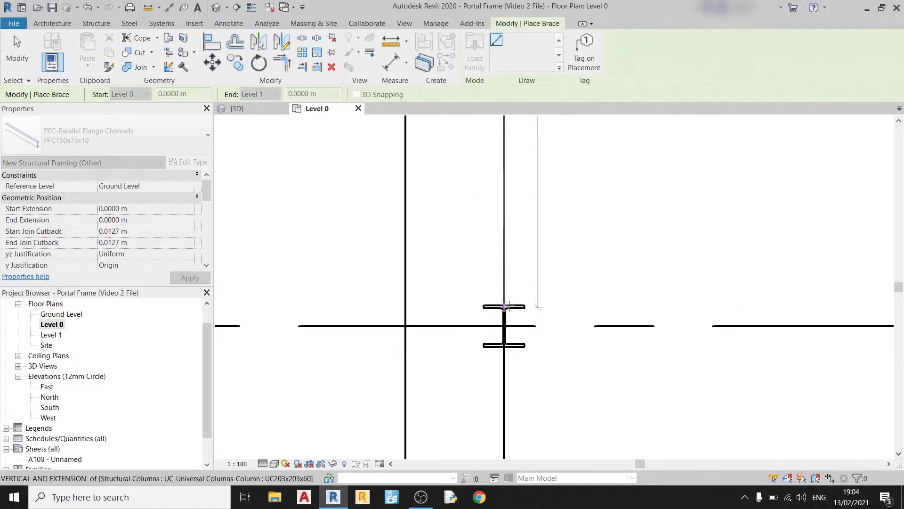
scroll(504, 305, "up", 4)
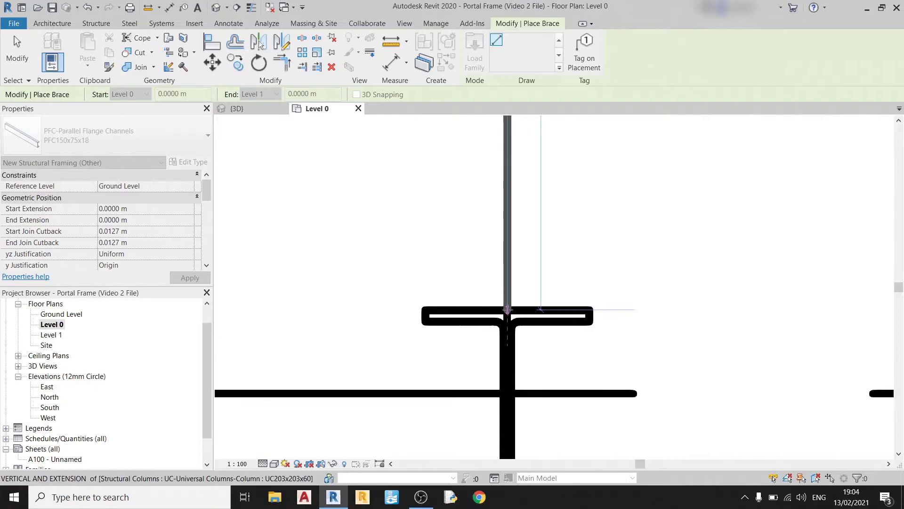
left_click(507, 306)
scroll(759, 325, "down", 3)
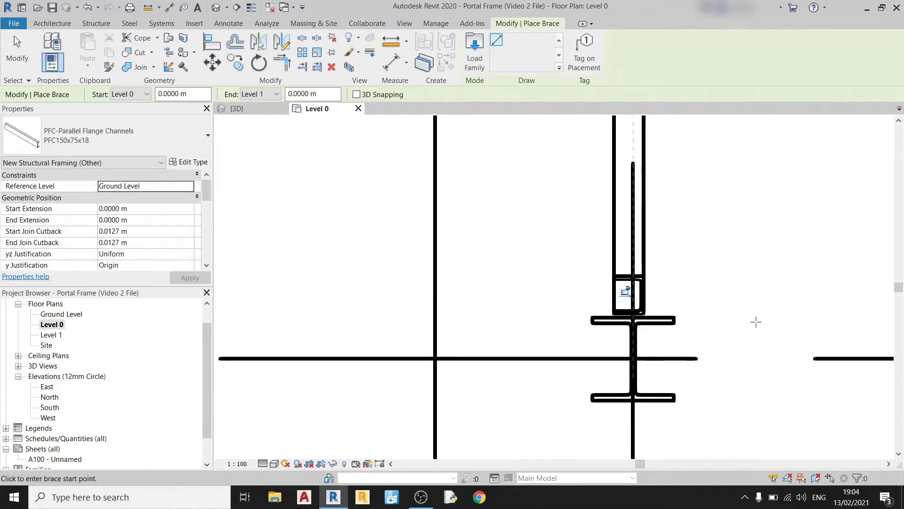
middle_click_drag(756, 322, 660, 375)
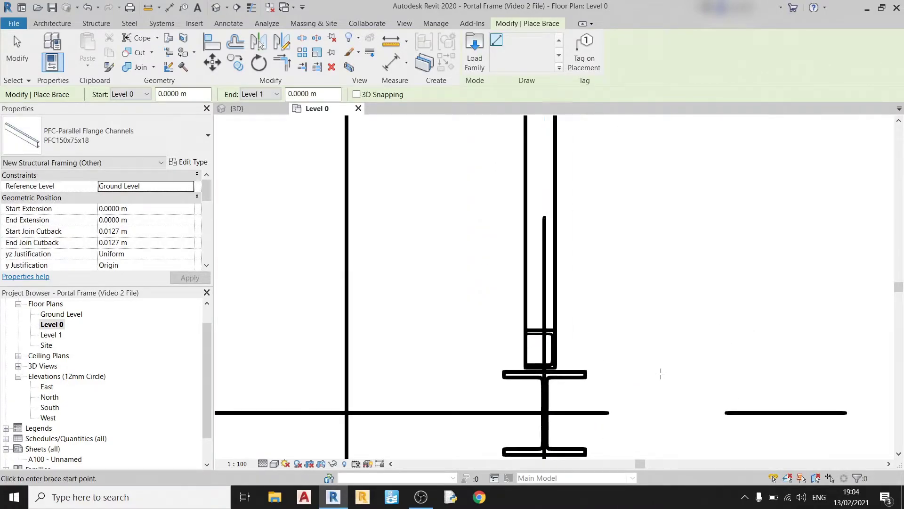
key("Escape")
left_click(558, 320)
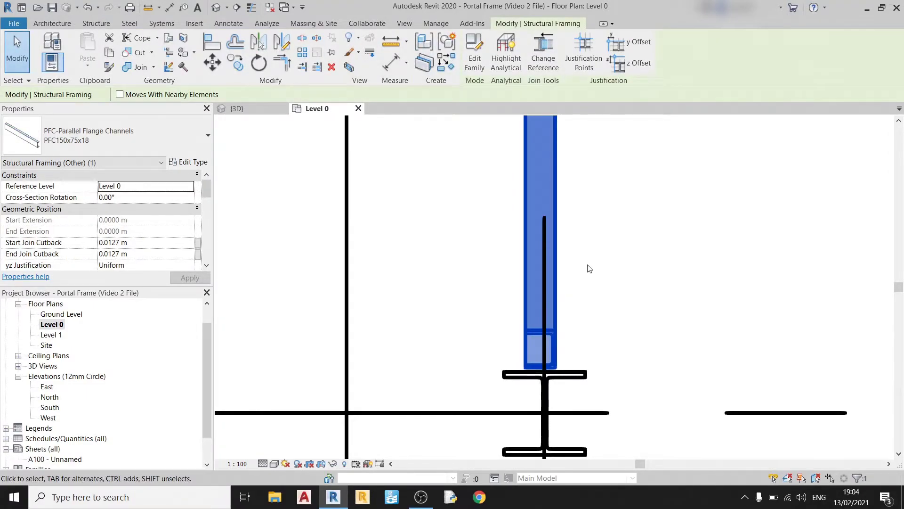
Apply a y Offset moving the brace edge from its current line onto grid B, then verify it
middle_click_drag(590, 269, 522, 282)
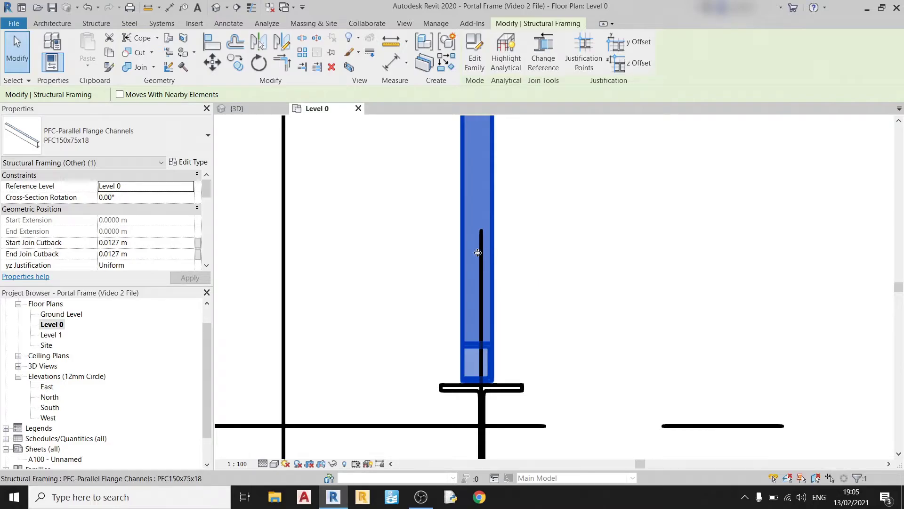
left_click(648, 50)
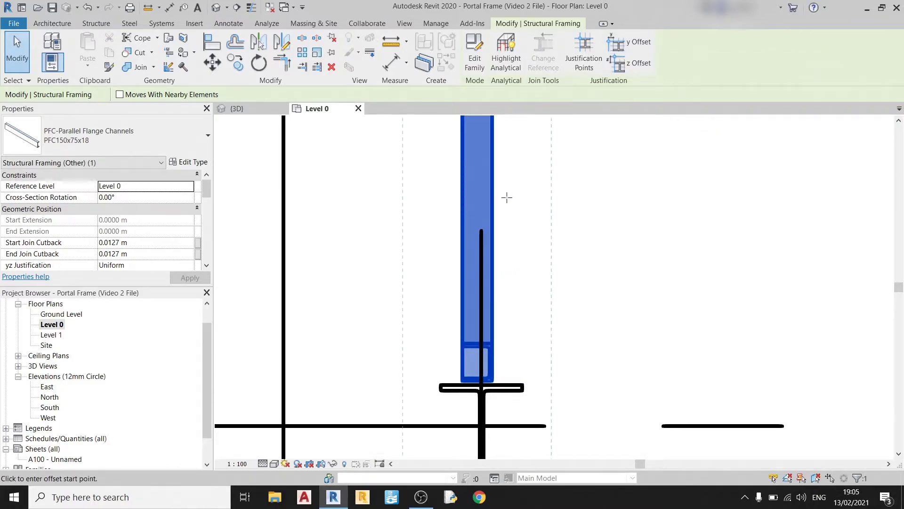
left_click(491, 217)
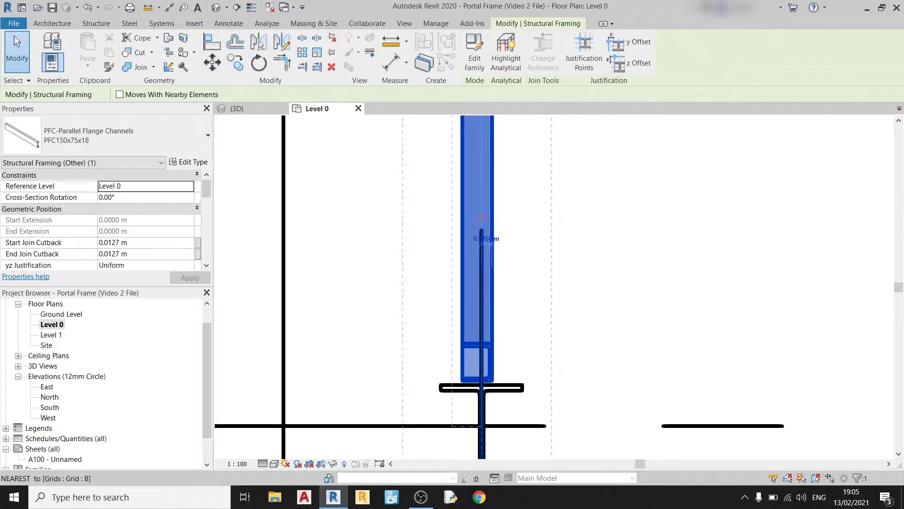
left_click(481, 217)
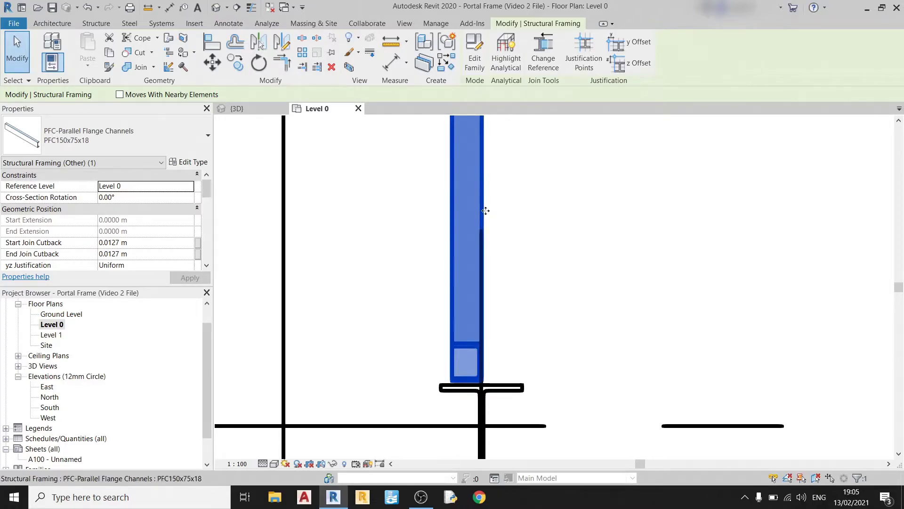
left_click(485, 225)
middle_click_drag(500, 240, 476, 284)
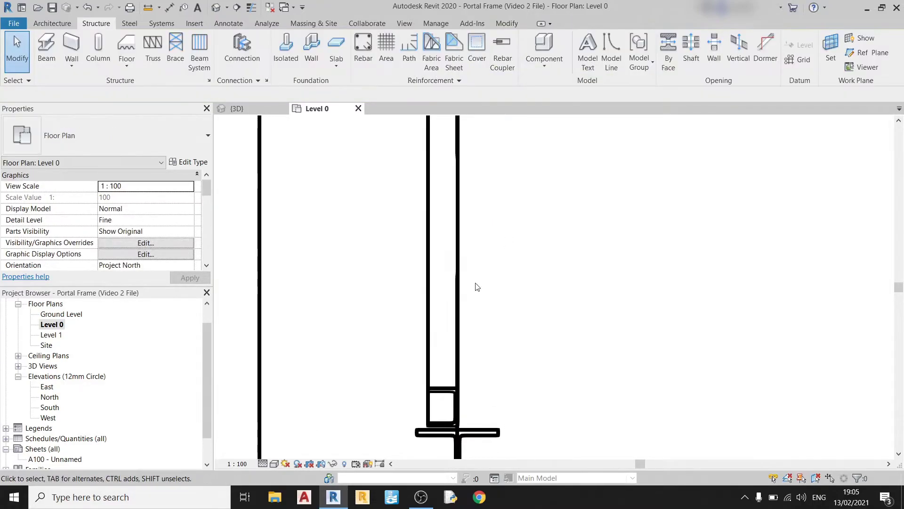
left_click(460, 219)
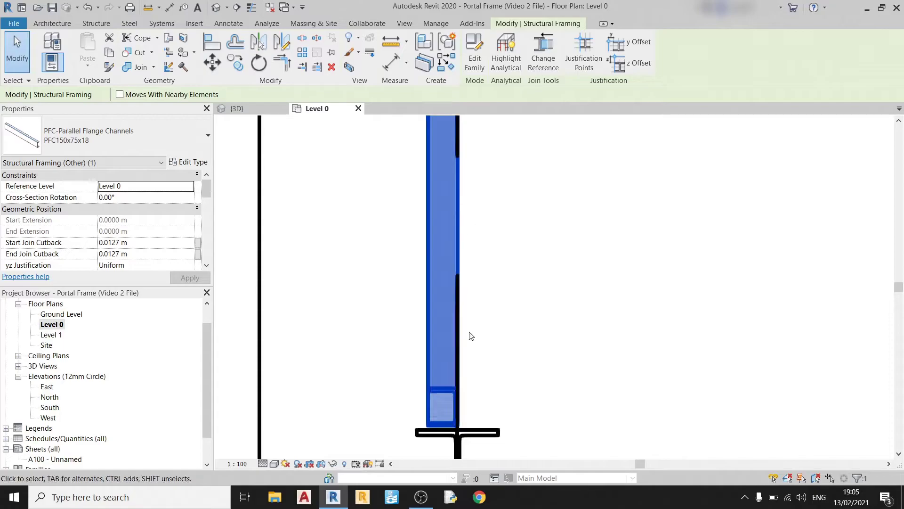
left_click(527, 257)
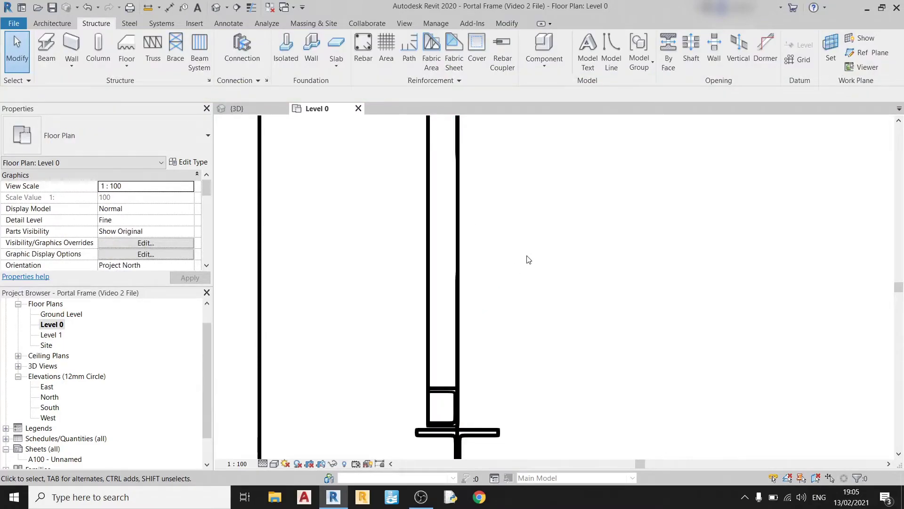
Set up a second brace with start level Level 0 and end level Level 1
left_click(175, 51)
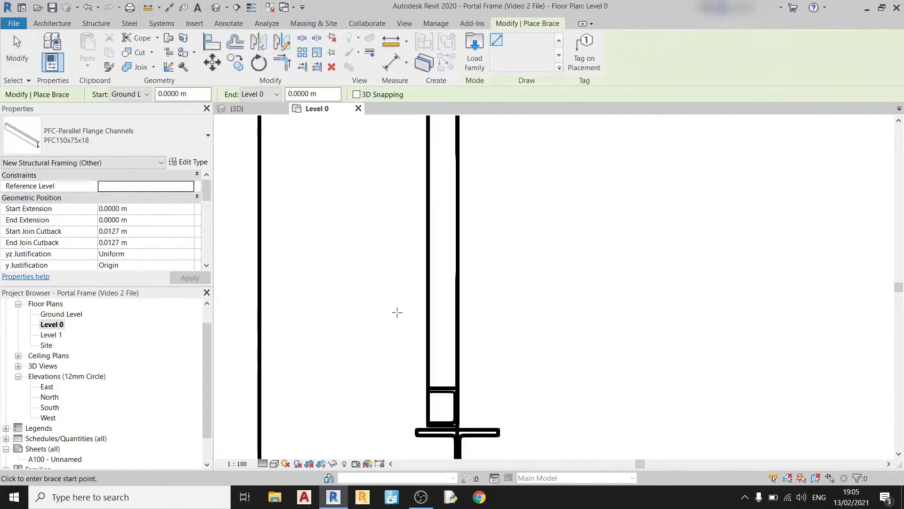
left_click(141, 94)
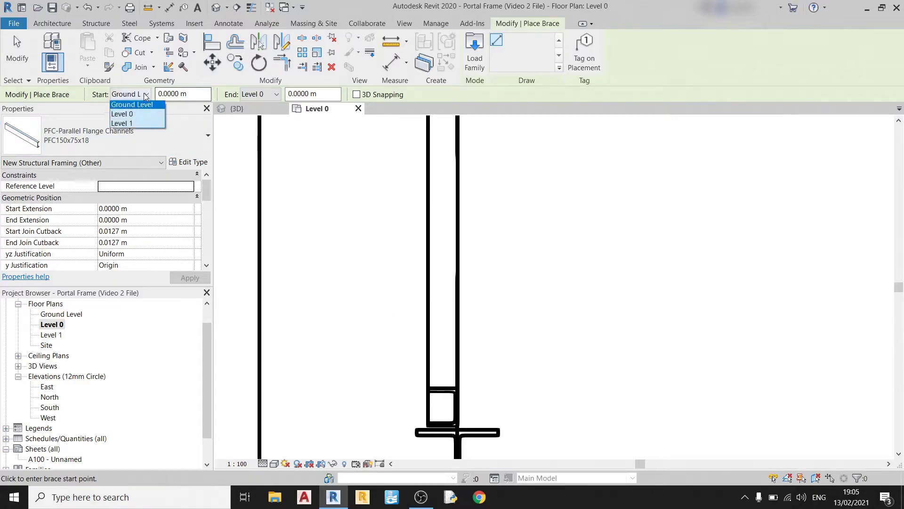
left_click(137, 116)
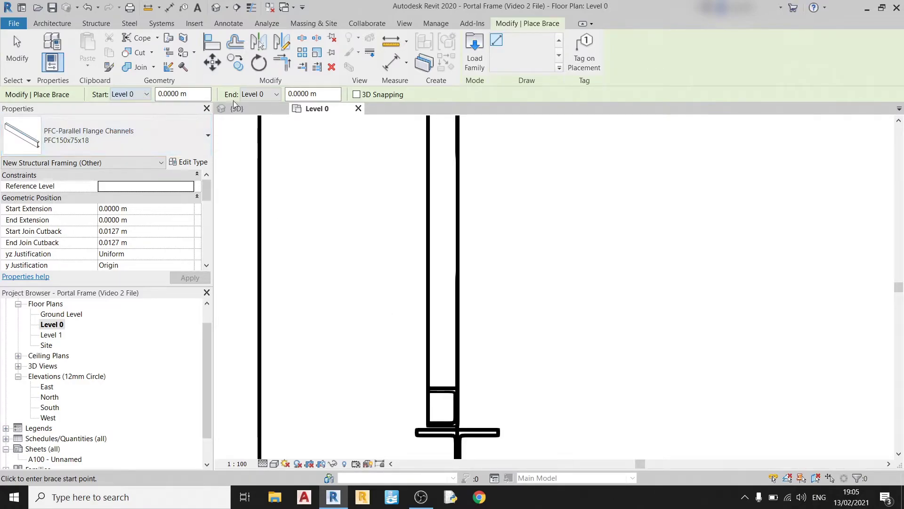
left_click(260, 94)
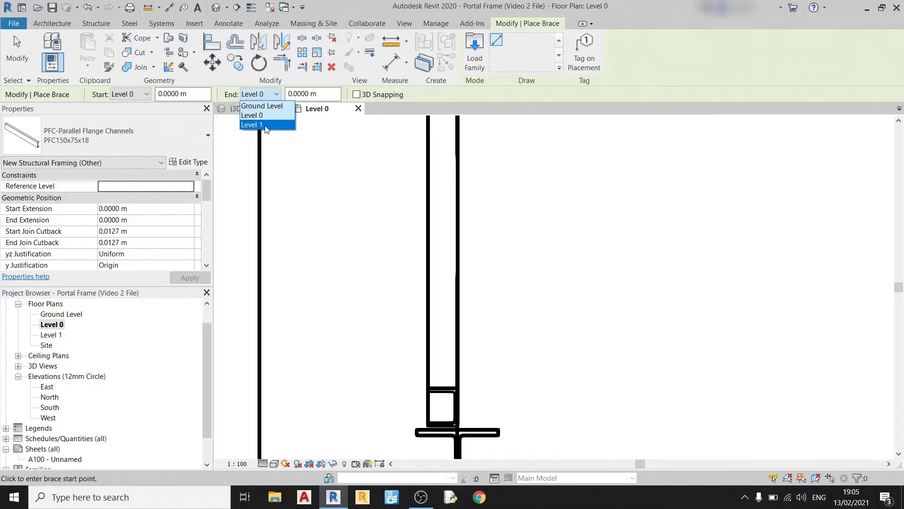
left_click(264, 125)
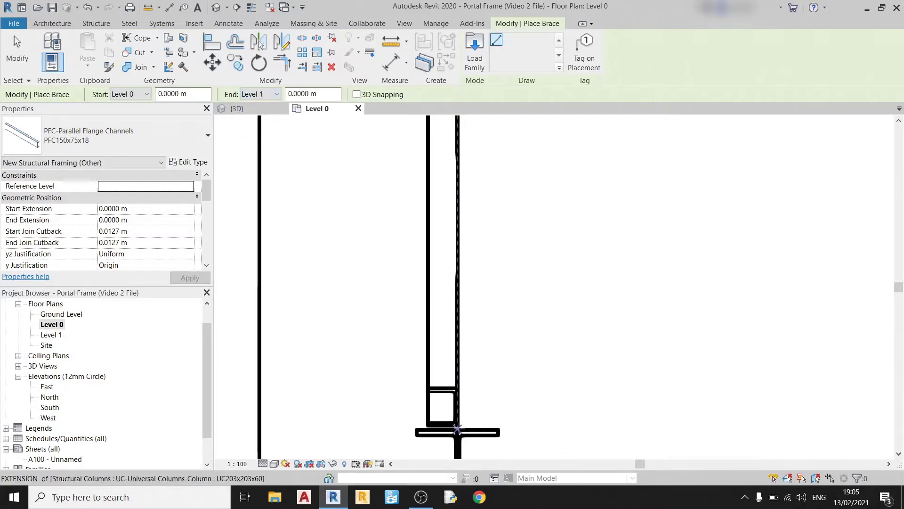
Draw the second brace from the column junction to a point along the column
scroll(463, 427, "up", 4)
scroll(455, 409, "up", 3)
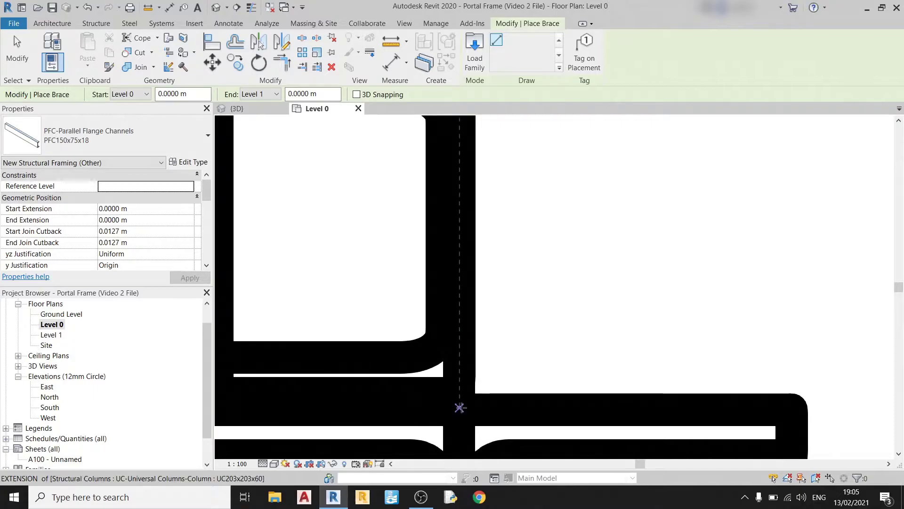
left_click(458, 407)
scroll(518, 353, "down", 5)
middle_click_drag(507, 386, 504, 197)
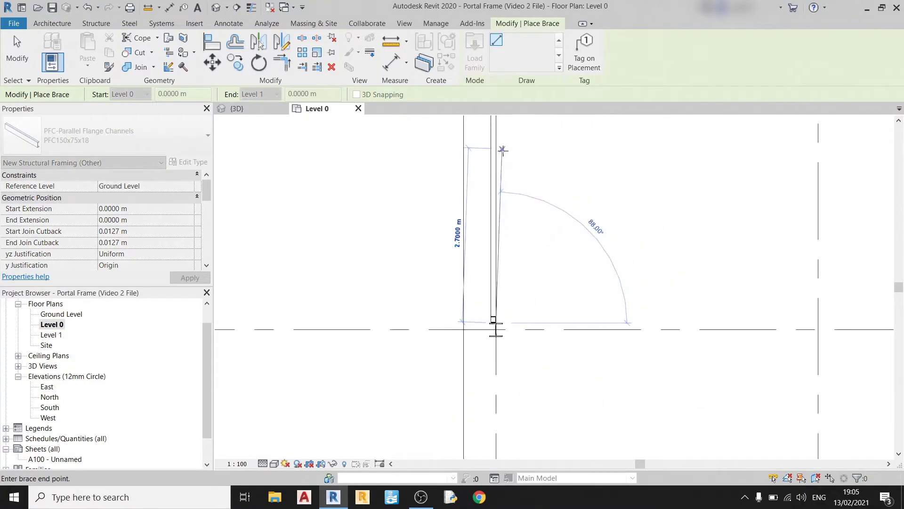
scroll(476, 323, "down", 2)
scroll(476, 228, "up", 5)
left_click(474, 237)
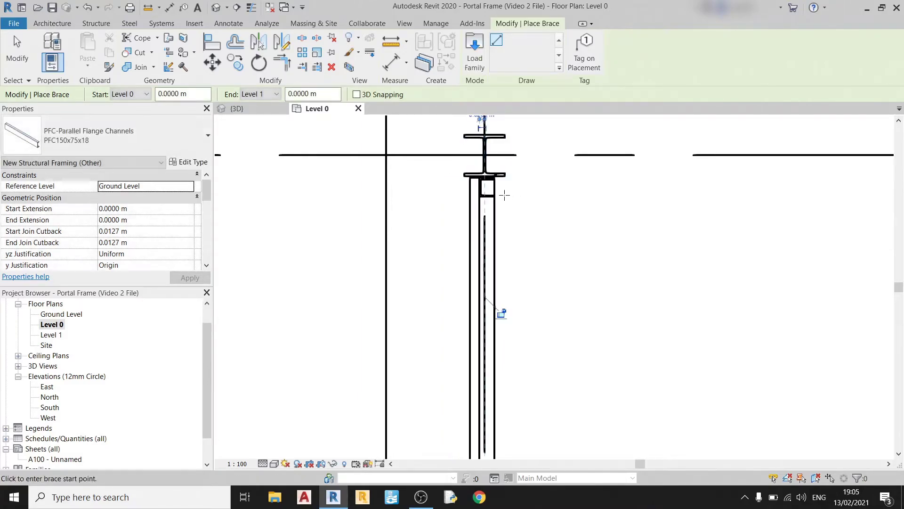
scroll(500, 254, "up", 3)
Use y Offset to shift the second brace so its edge lines up with grid line B
key("Escape")
key("Escape")
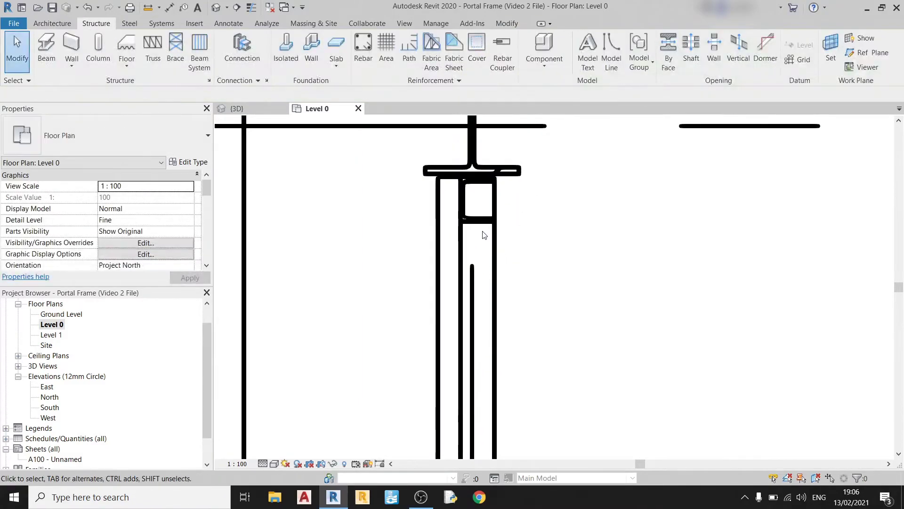
left_click(477, 226)
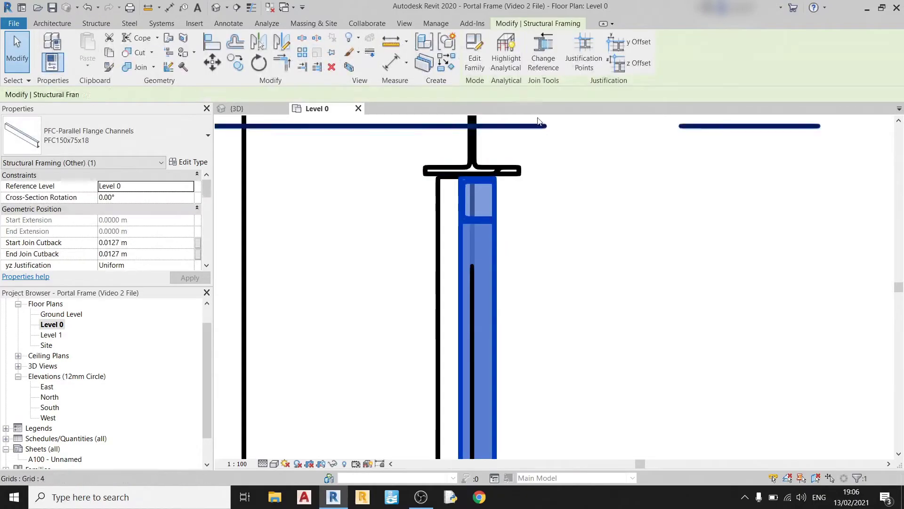
left_click(617, 43)
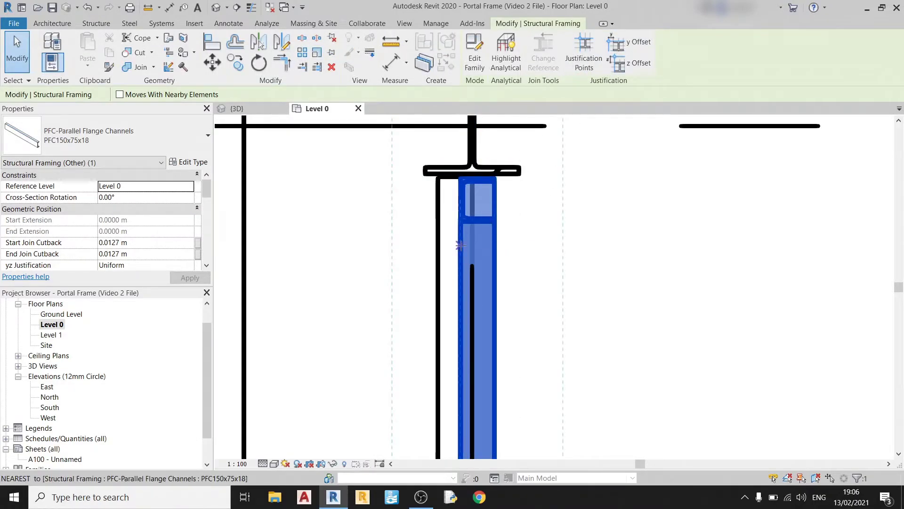
scroll(461, 246, "up", 3)
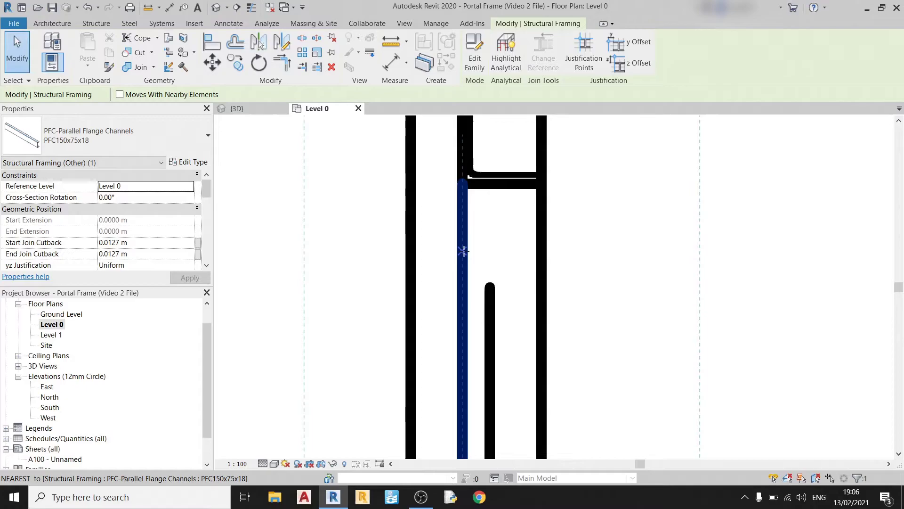
left_click(464, 251)
scroll(471, 251, "down", 2)
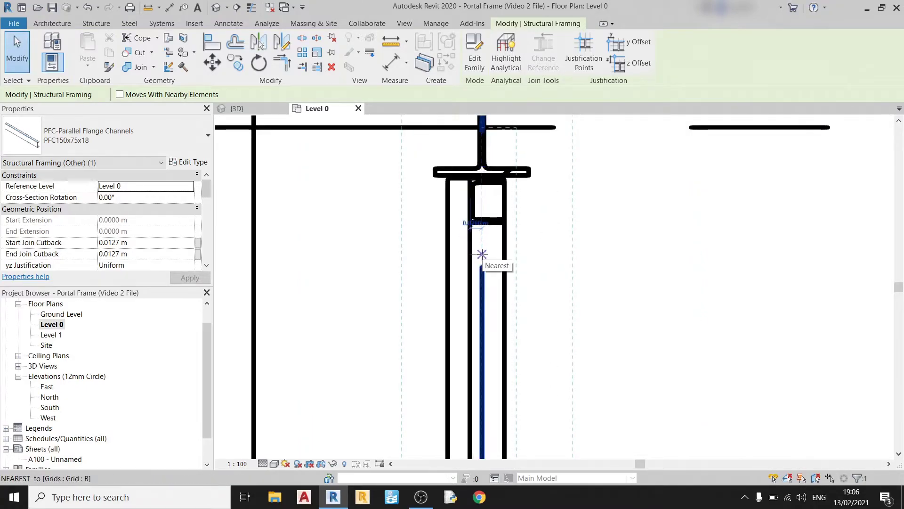
left_click(481, 254)
key("Escape")
scroll(678, 259, "down", 4)
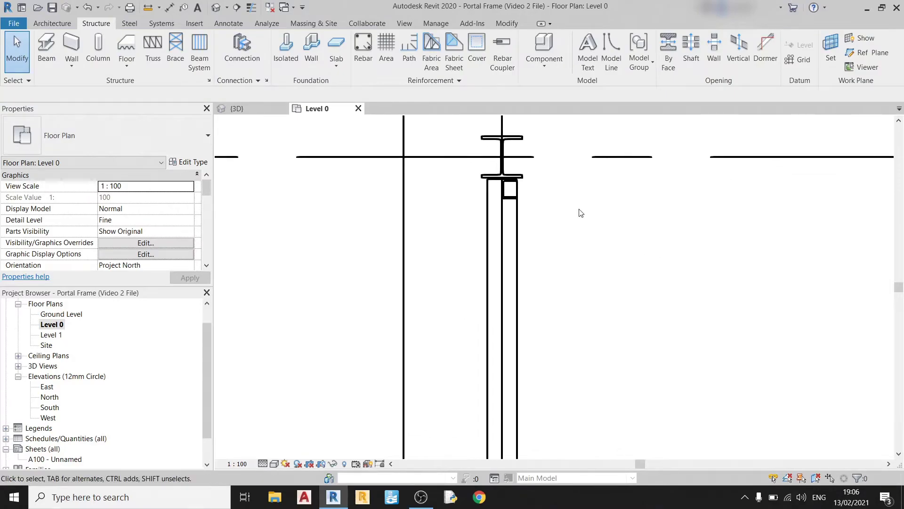
In the 3D view, orbit and zoom around the X bracing to inspect the brace crossing
key("ctrl+Tab")
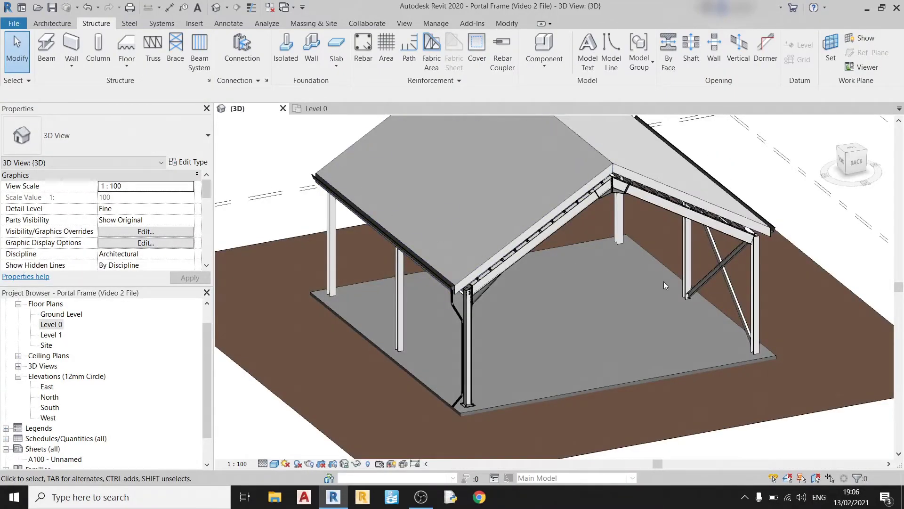
middle_click_drag(664, 281, 431, 357, "shift")
scroll(492, 342, "up", 4)
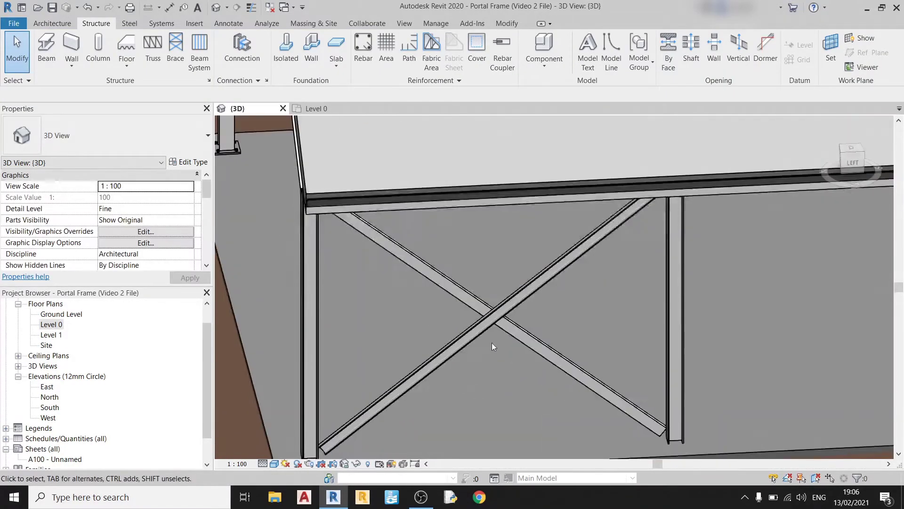
scroll(492, 343, "down", 3)
middle_click_drag(491, 343, 527, 228, "shift")
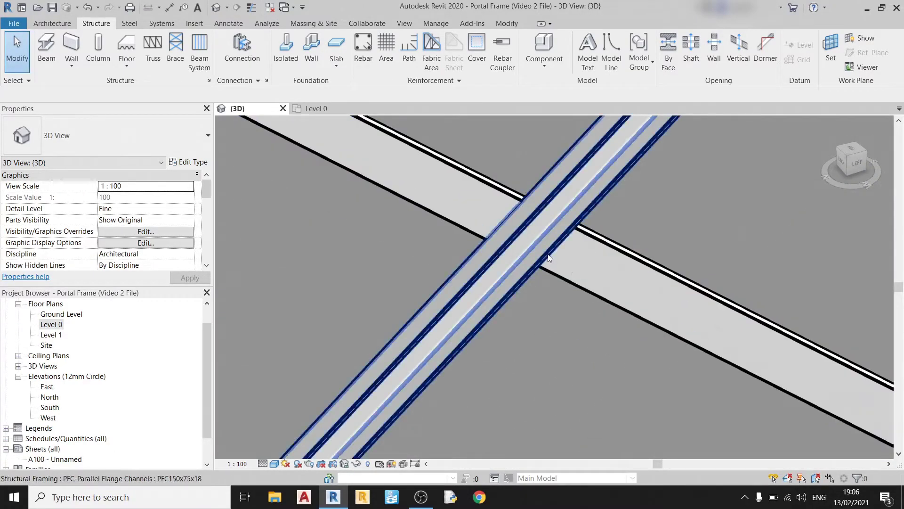
scroll(654, 284, "down", 4)
middle_click_drag(598, 255, 697, 306, "shift")
scroll(655, 298, "up", 2)
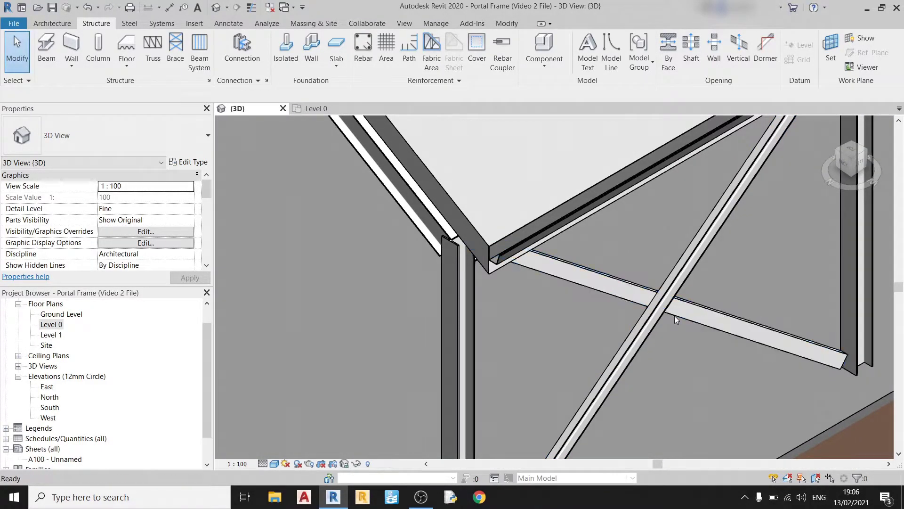
scroll(664, 306, "up", 5)
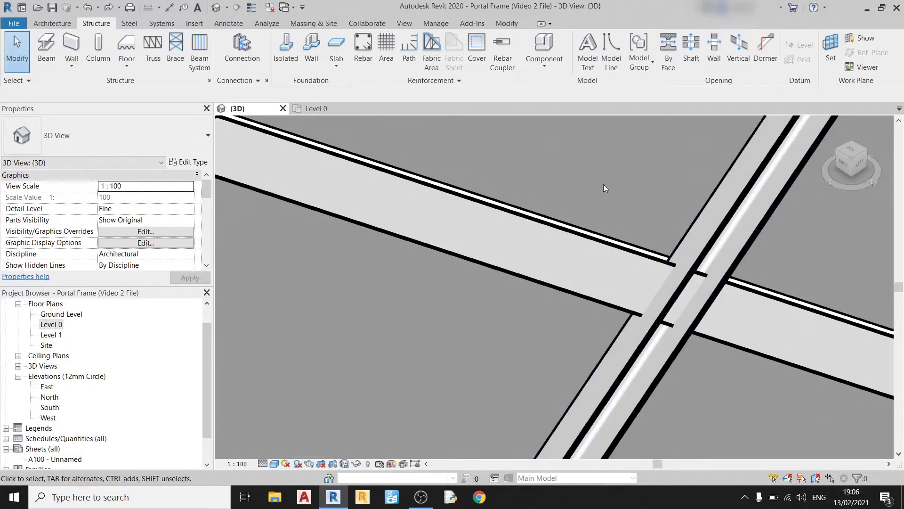
scroll(651, 241, "down", 4)
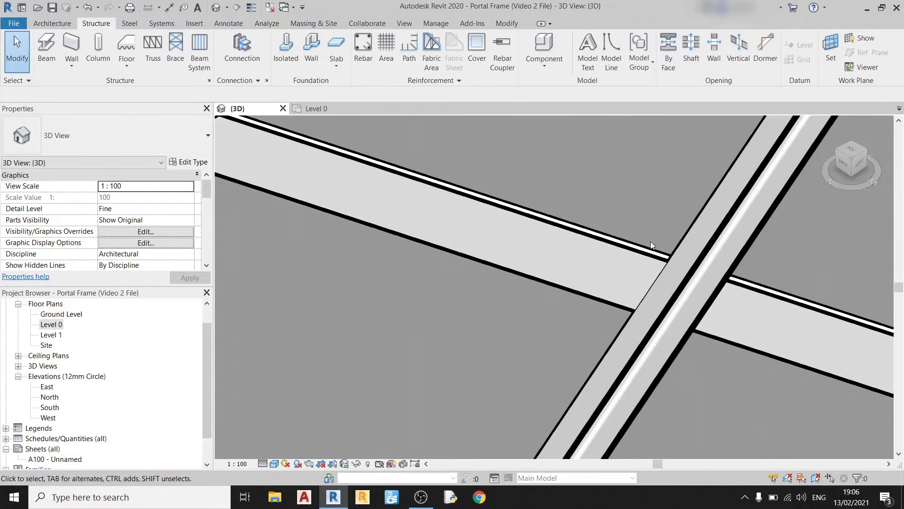
scroll(642, 276, "down", 4)
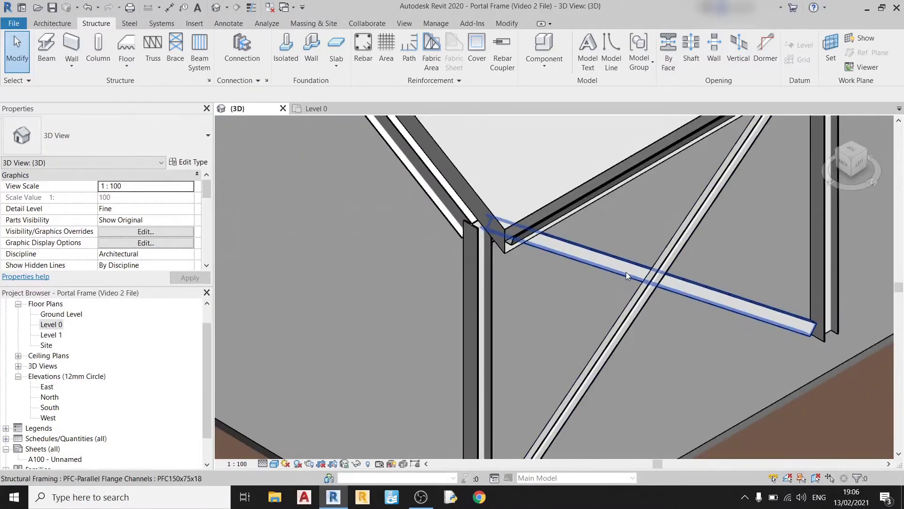
scroll(635, 277, "up", 4)
scroll(637, 274, "up", 2)
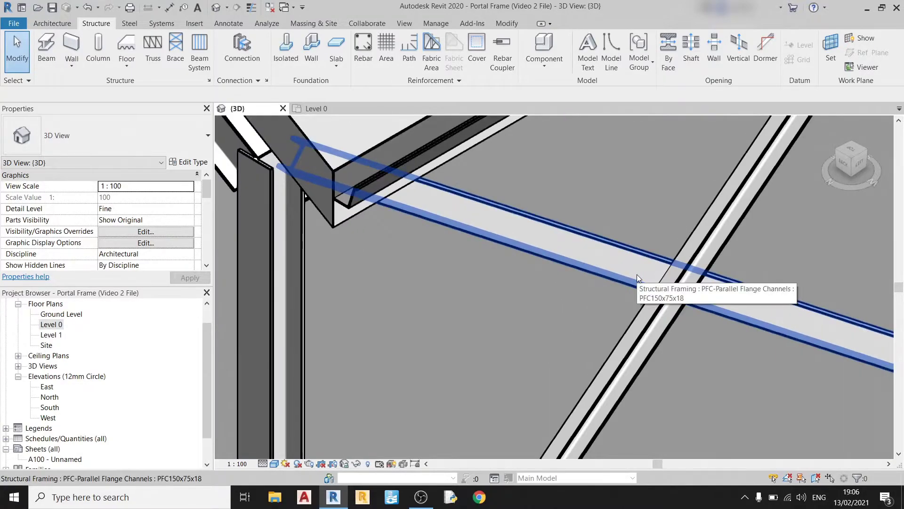
View the frame from the LEFT ViewCube face, zoomed and panned onto the X-braced bay
left_click(858, 166)
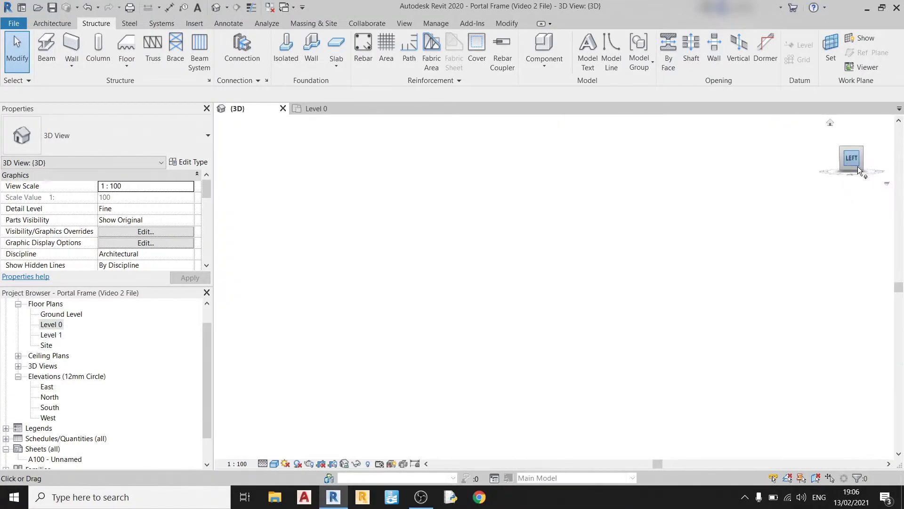
scroll(554, 289, "up", 6)
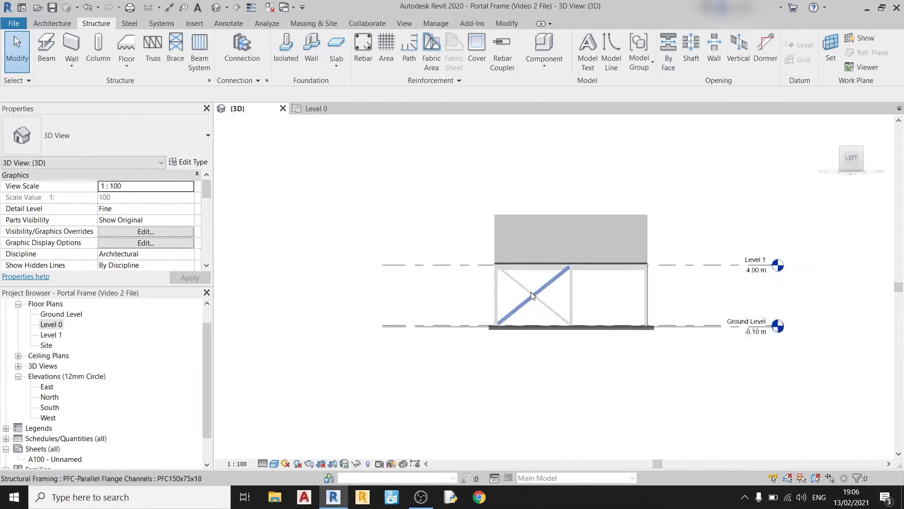
middle_click_drag(554, 289, 575, 360)
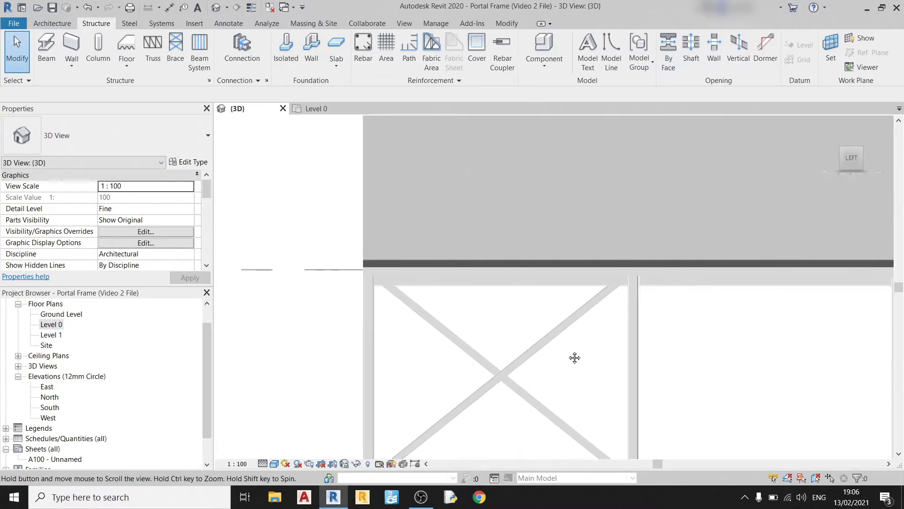
scroll(575, 359, "up", 2)
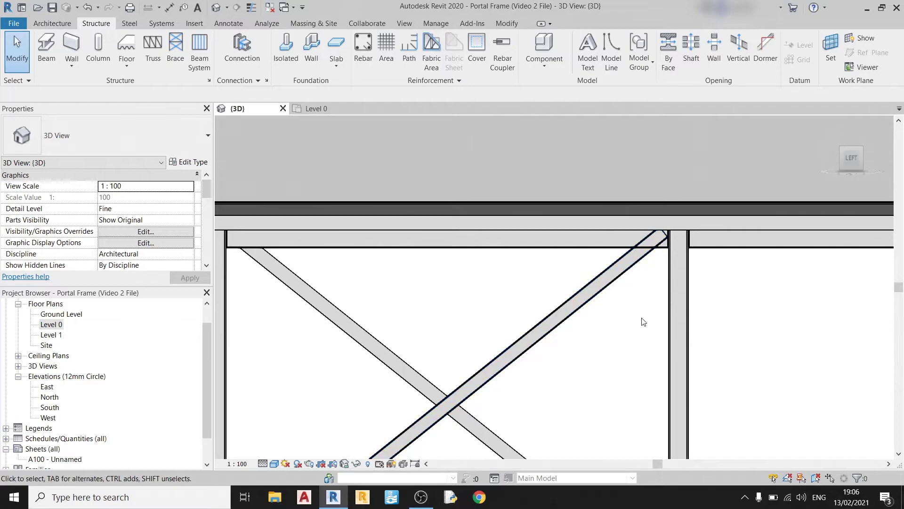
Set both diagonal braces' End Attachment Elevation to 3.7 m so they stop below the beam
left_click(600, 283)
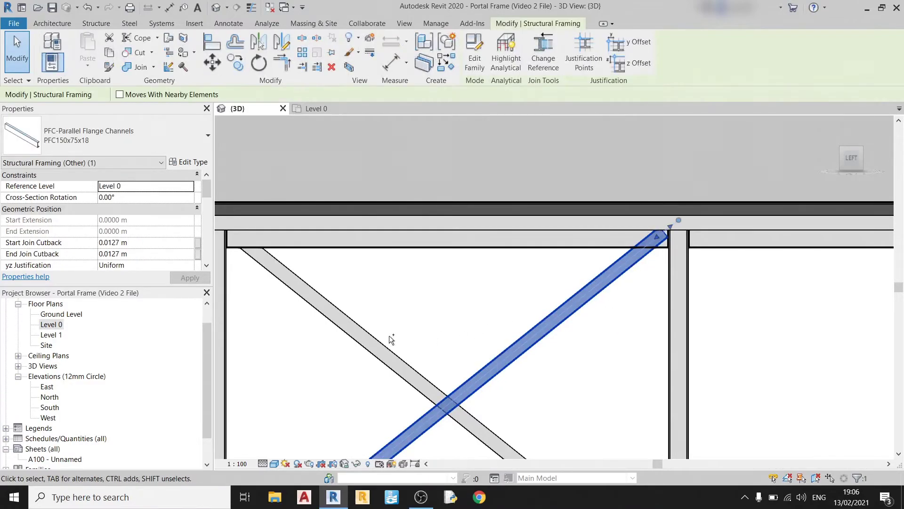
left_click(360, 334, "ctrl")
scroll(150, 235, "down", 5)
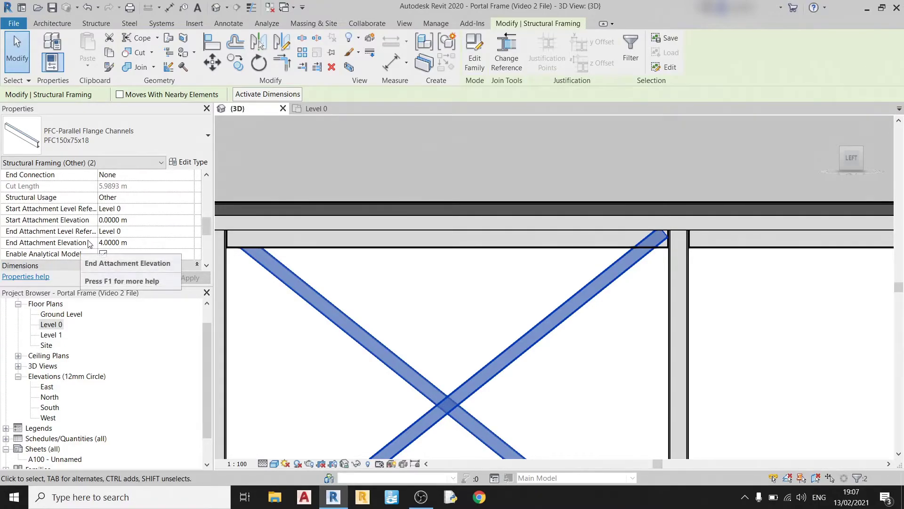
left_click(139, 243)
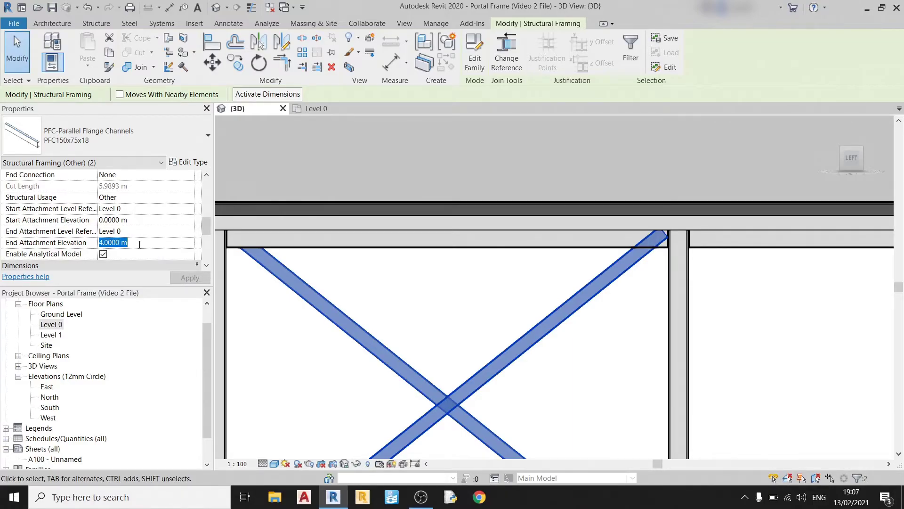
type("3.")
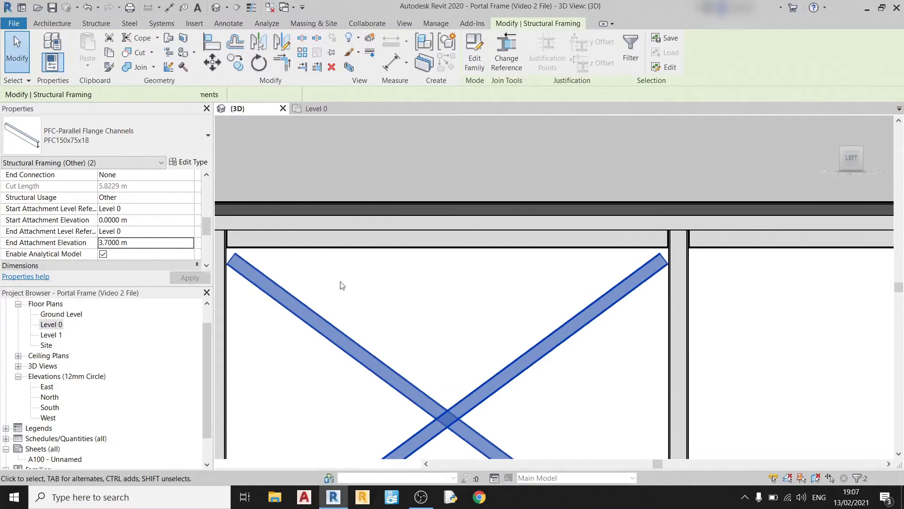
scroll(339, 285, "down", 3)
middle_click_drag(435, 311, 466, 275)
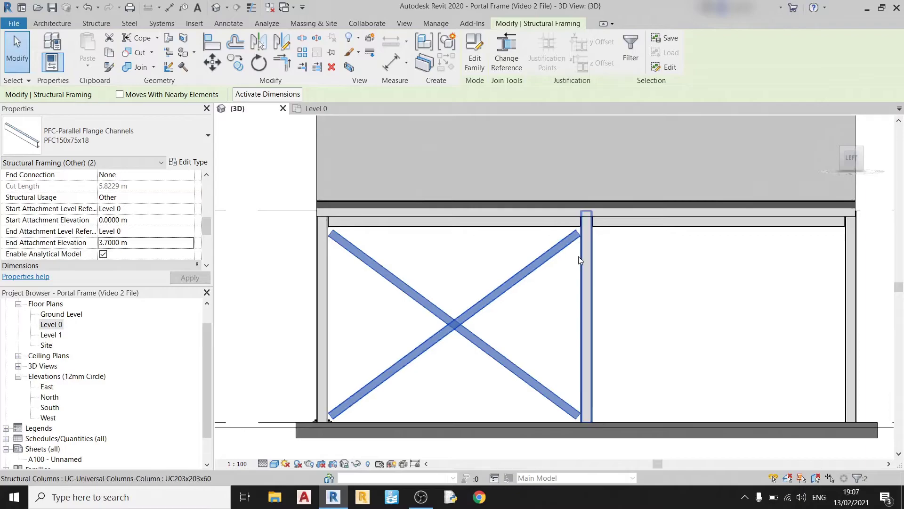
scroll(582, 244, "up", 3)
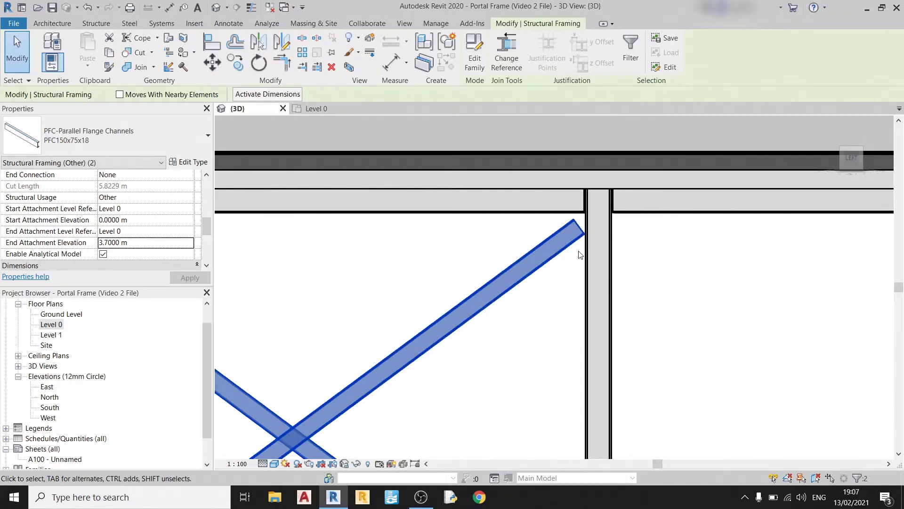
scroll(578, 266, "down", 5)
scroll(490, 338, "up", 4)
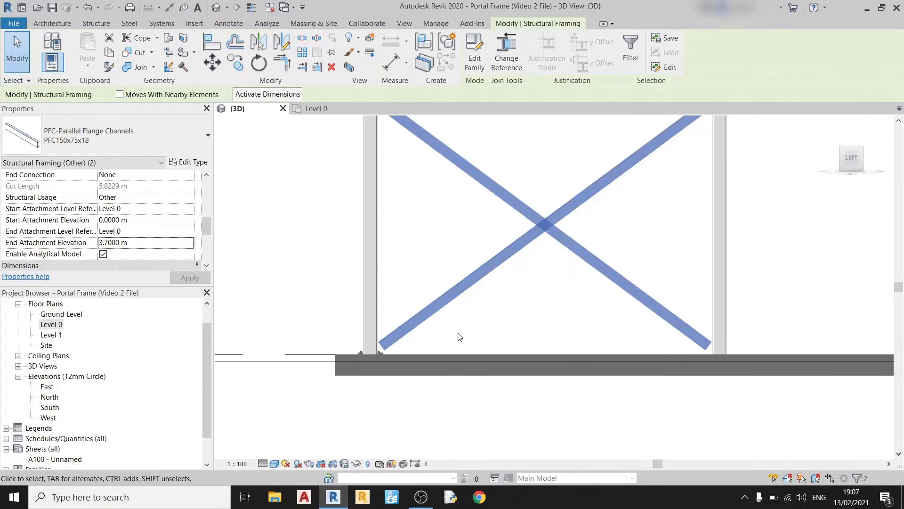
left_click(566, 306)
middle_click_drag(565, 307, 509, 400)
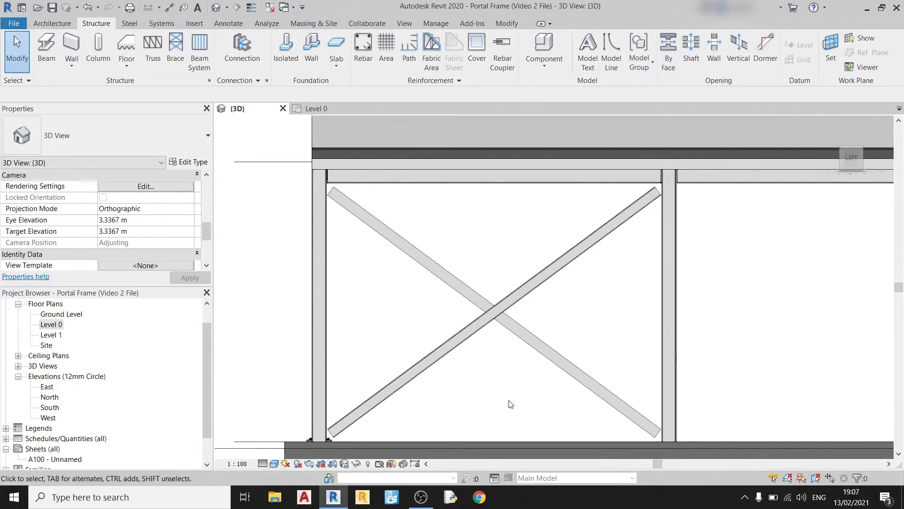
Load the Direct bolt connection into the project's structural connections
left_click(131, 23)
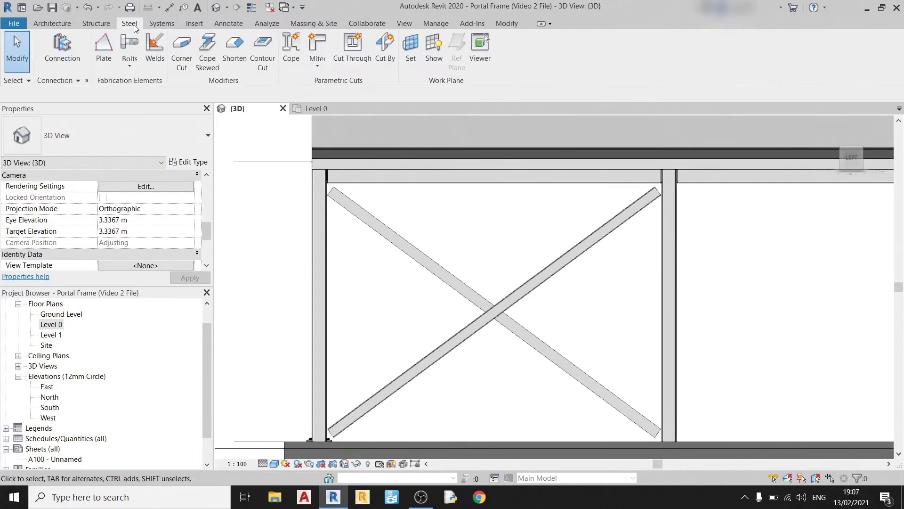
left_click(87, 81)
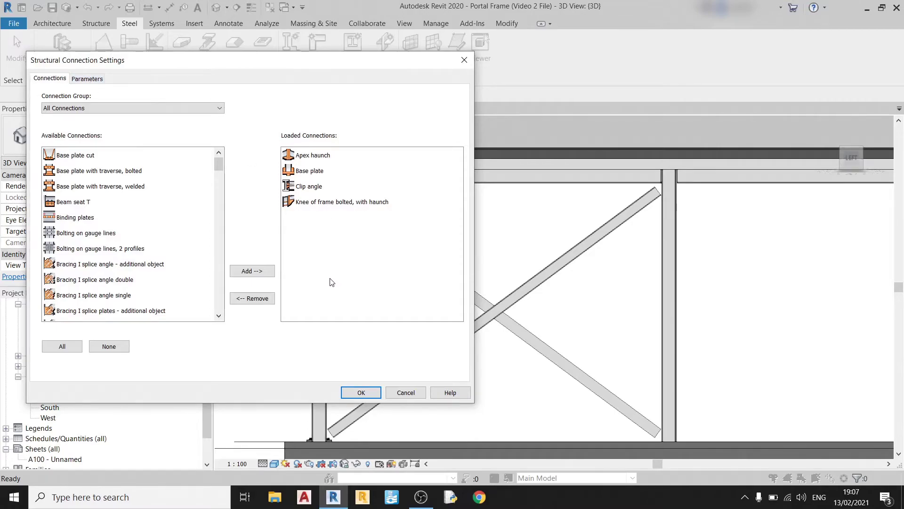
scroll(133, 285, "down", 4)
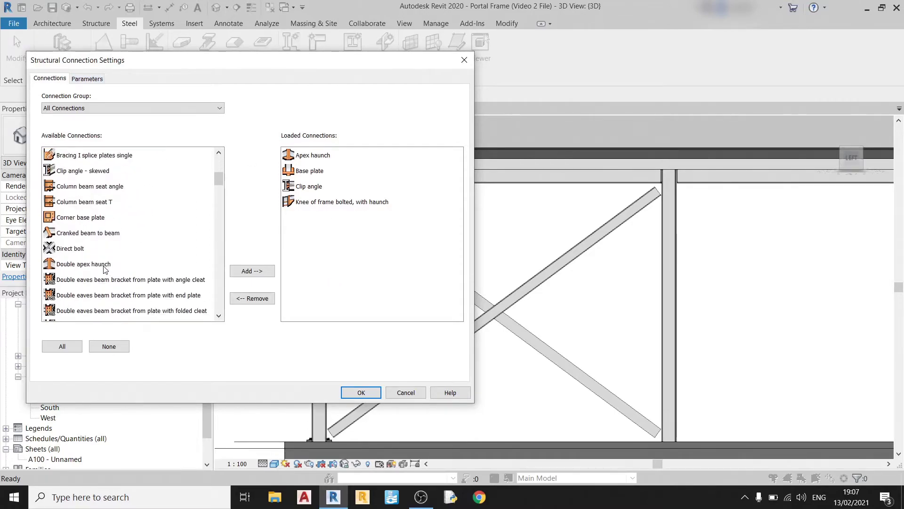
left_click(95, 253)
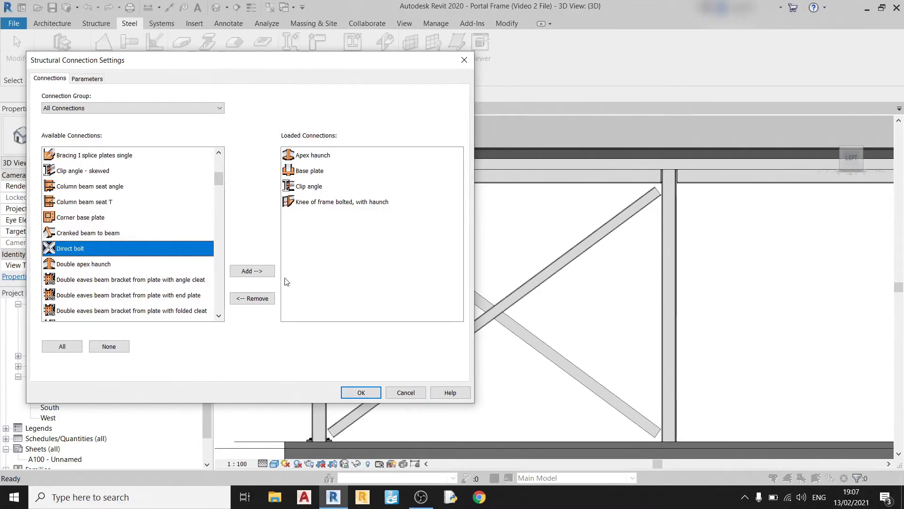
left_click(252, 271)
Load 'Gusset plate at one diagonal' into the project and confirm the connection settings
scroll(149, 273, "down", 4)
scroll(149, 272, "down", 6)
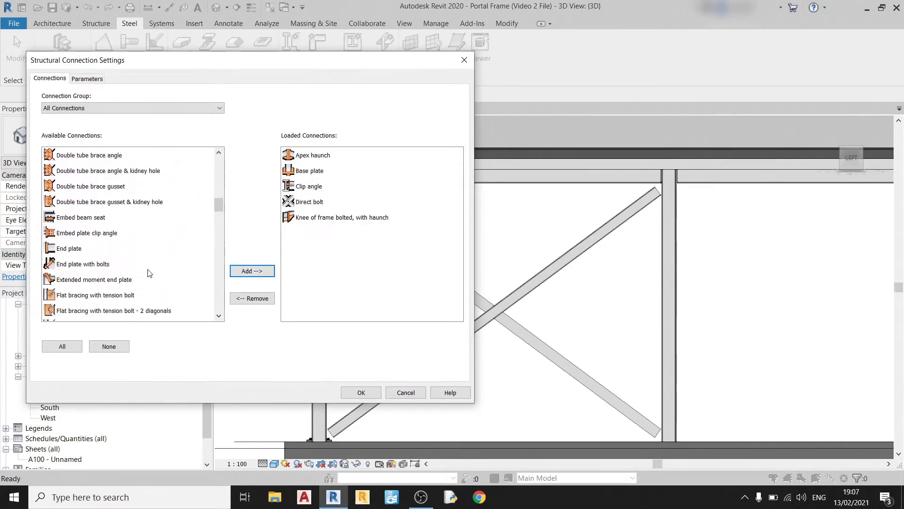
scroll(144, 278, "down", 1)
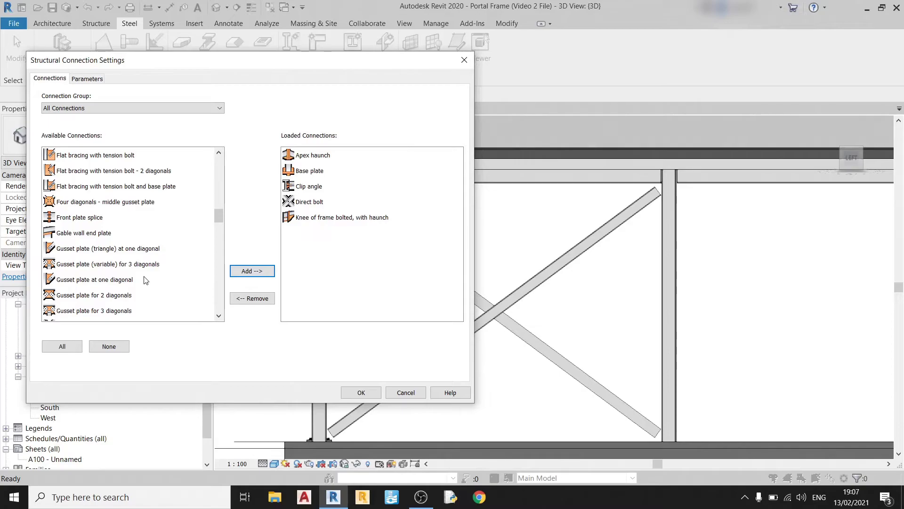
left_click(121, 276)
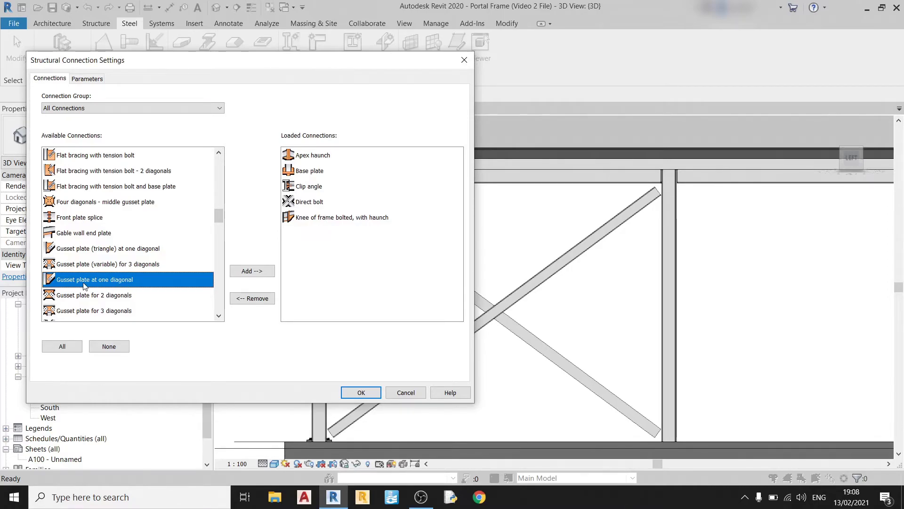
left_click(84, 250)
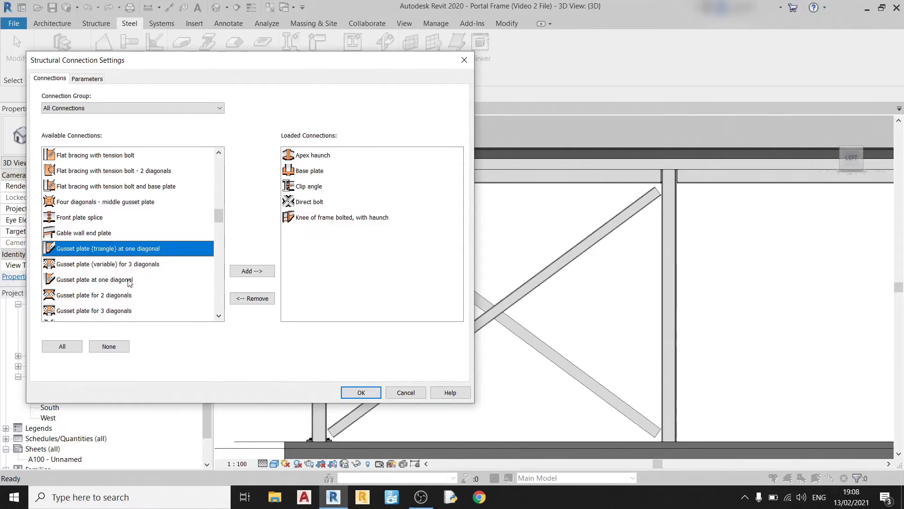
left_click(131, 281)
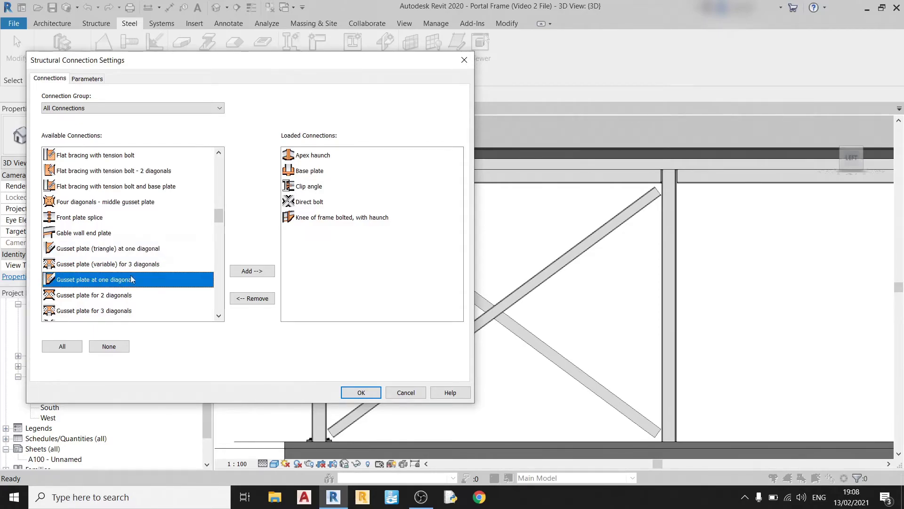
left_click(251, 272)
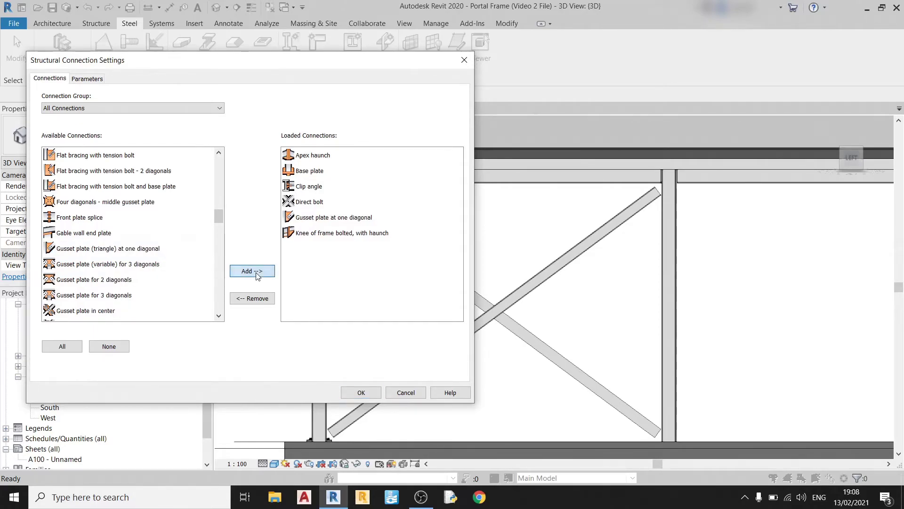
left_click(362, 393)
Join the rising brace's lower end to the left column with a 'Gusset plate at one diagonal' connection
left_click(63, 48)
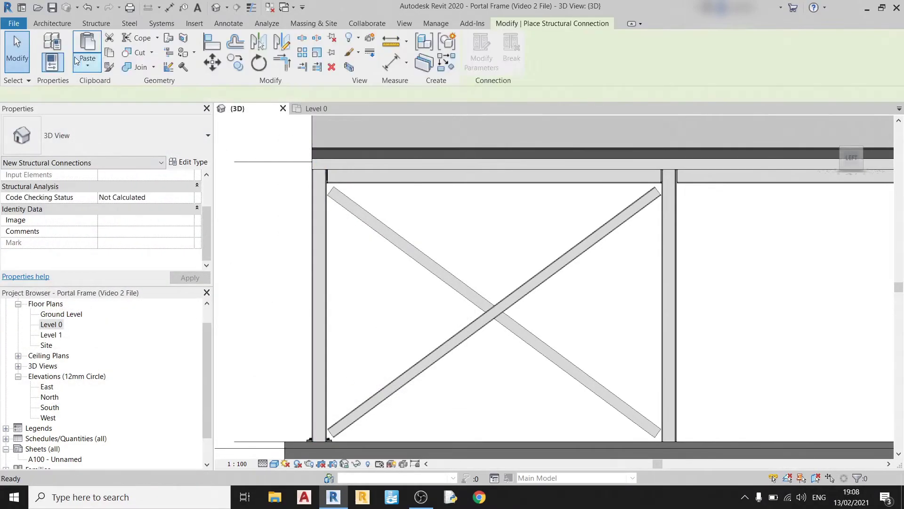
left_click(92, 135)
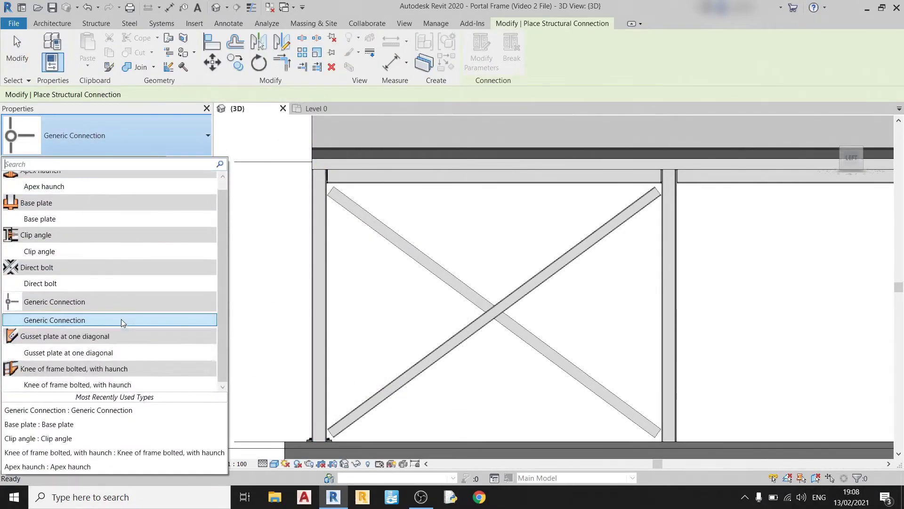
left_click(58, 330)
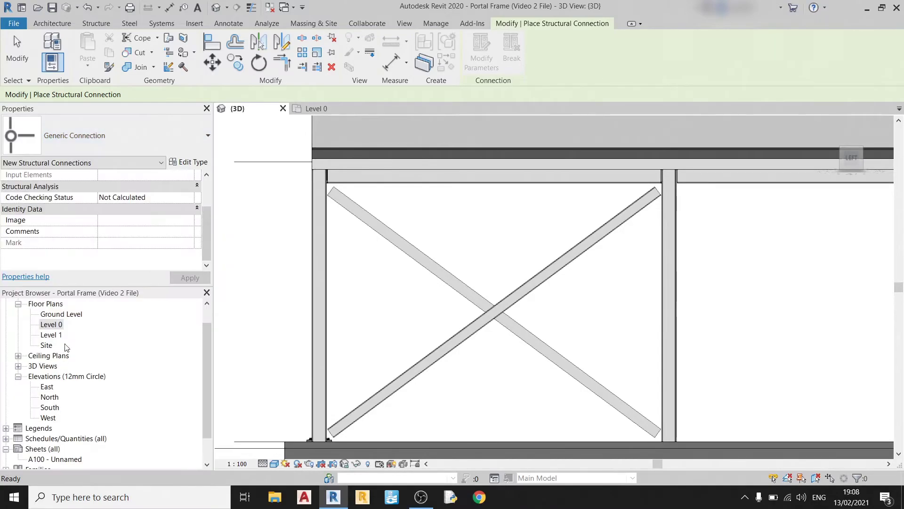
left_click(98, 141)
left_click(69, 353)
left_click(322, 332)
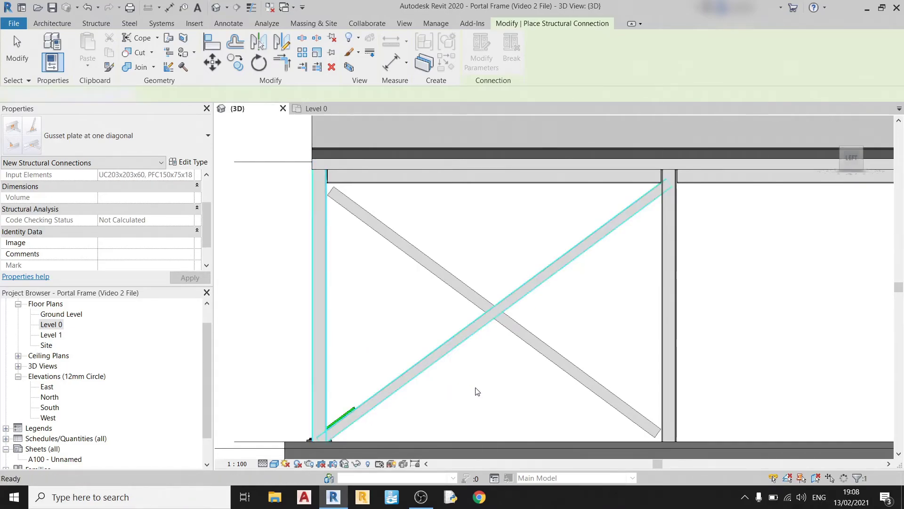
key("Return")
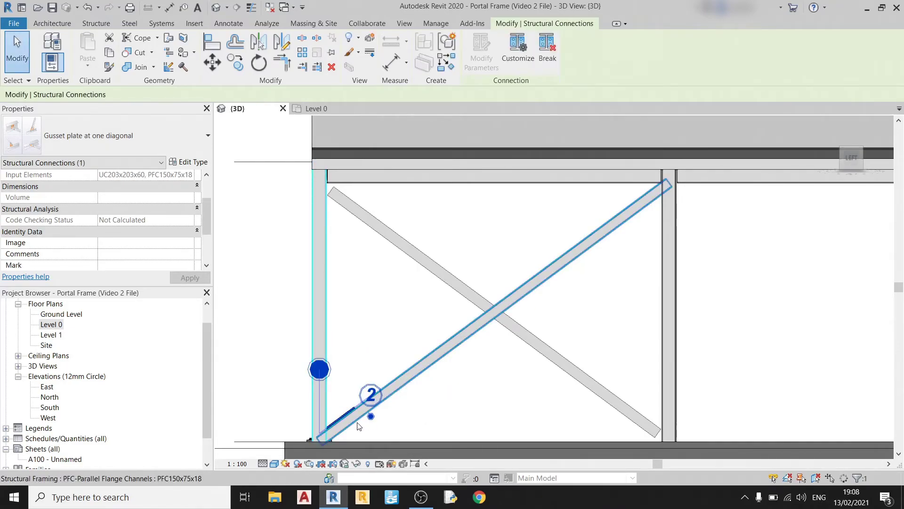
scroll(471, 377, "down", 2)
key("Escape")
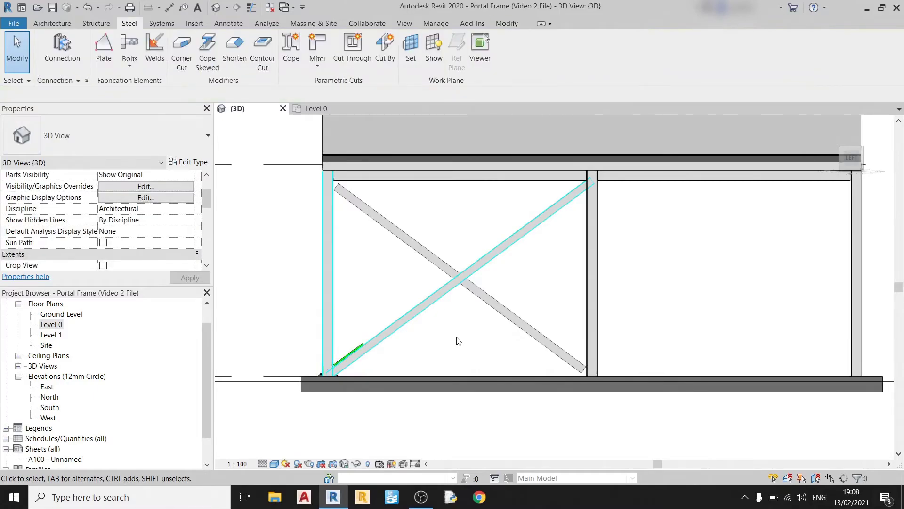
scroll(344, 363, "up", 3)
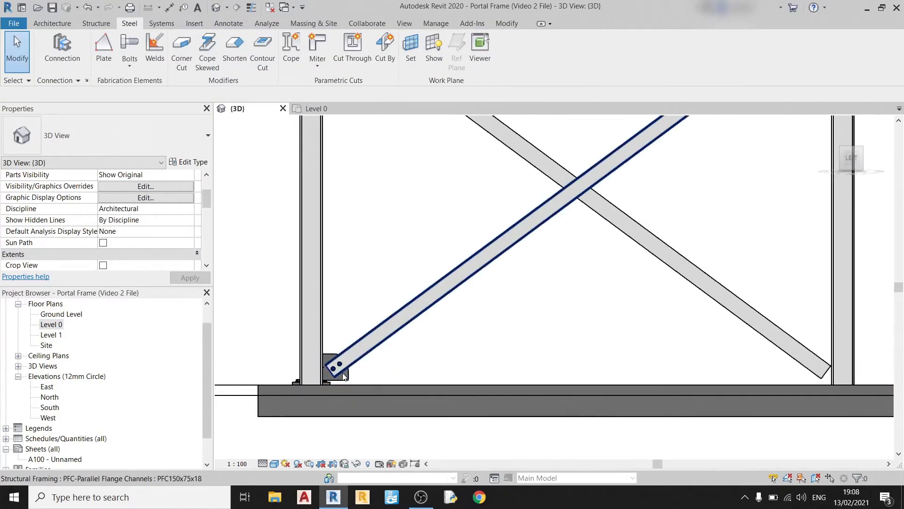
scroll(348, 371, "up", 3)
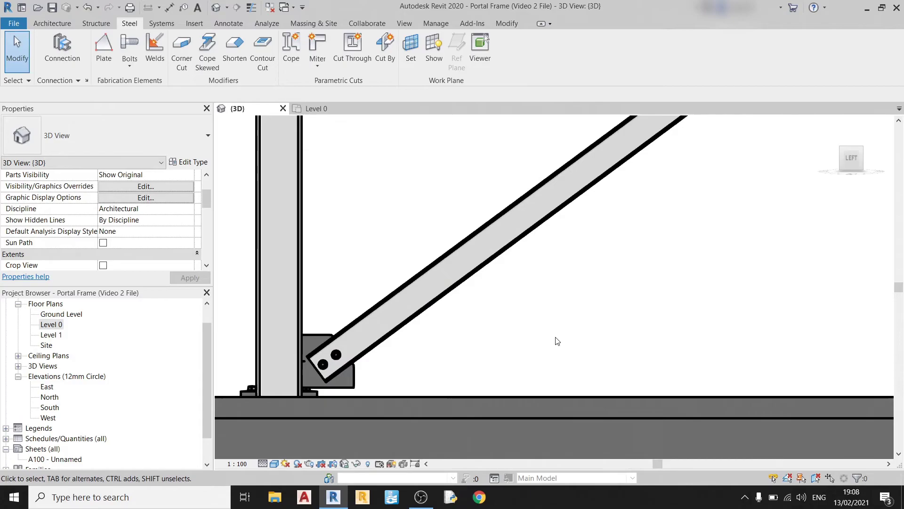
scroll(525, 351, "down", 5)
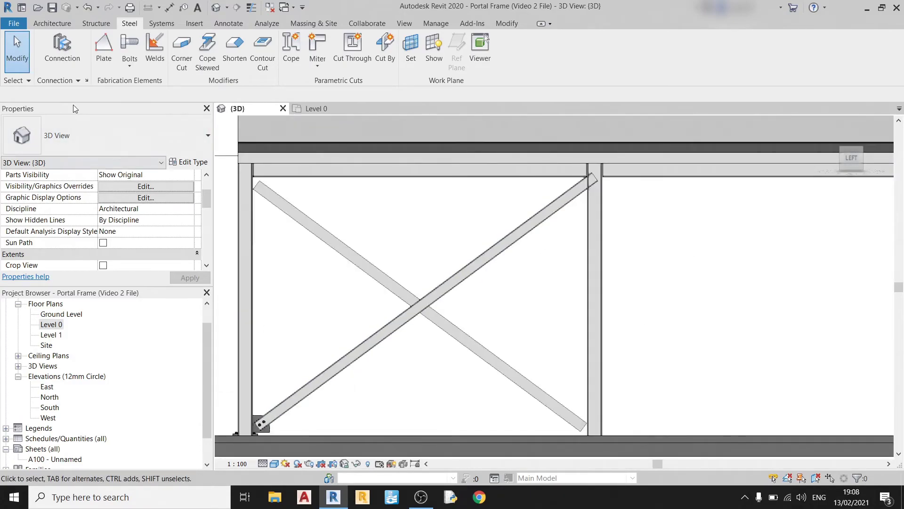
Place gusset plate connections joining the brace ends to the right column
left_click(62, 47)
left_click(528, 393)
left_click(600, 368)
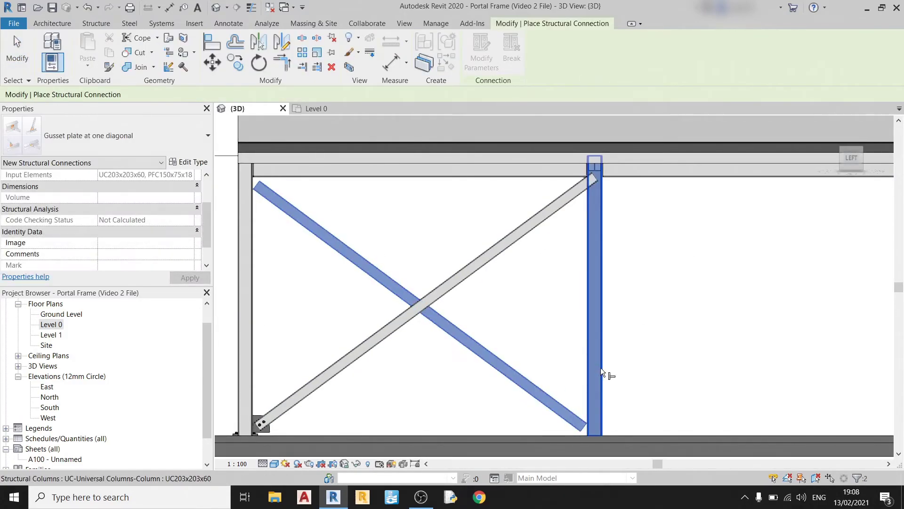
left_click(565, 193)
left_click(596, 207, "ctrl")
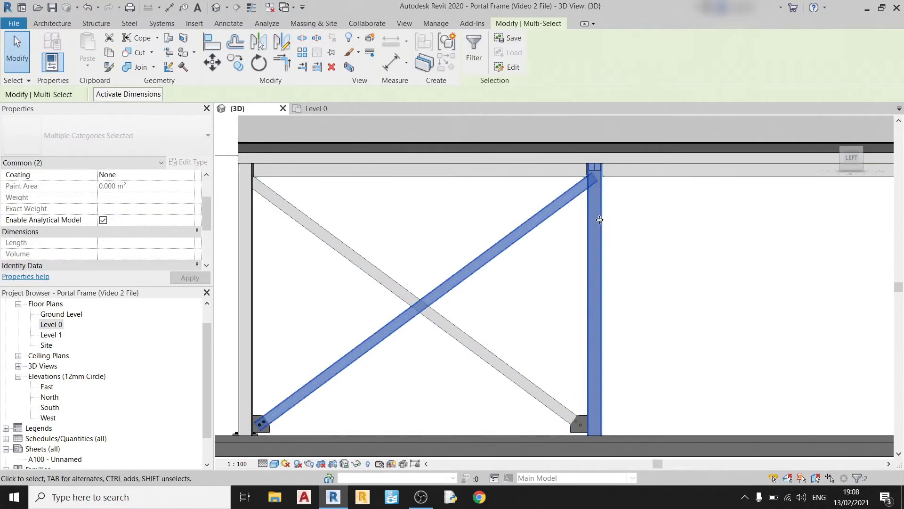
key("Return")
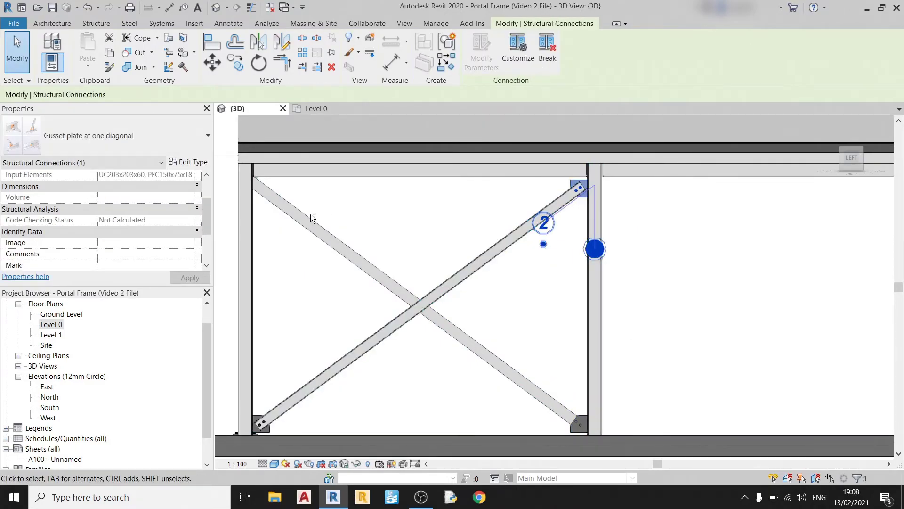
Place a gusset plate joining the falling brace's top-left end to the left column
left_click(310, 214, "ctrl")
left_click(251, 236, "ctrl")
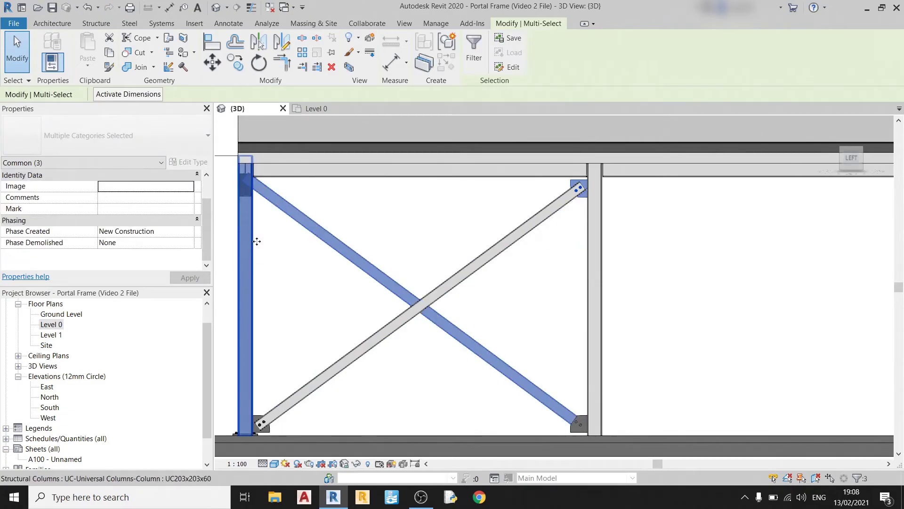
key("Return")
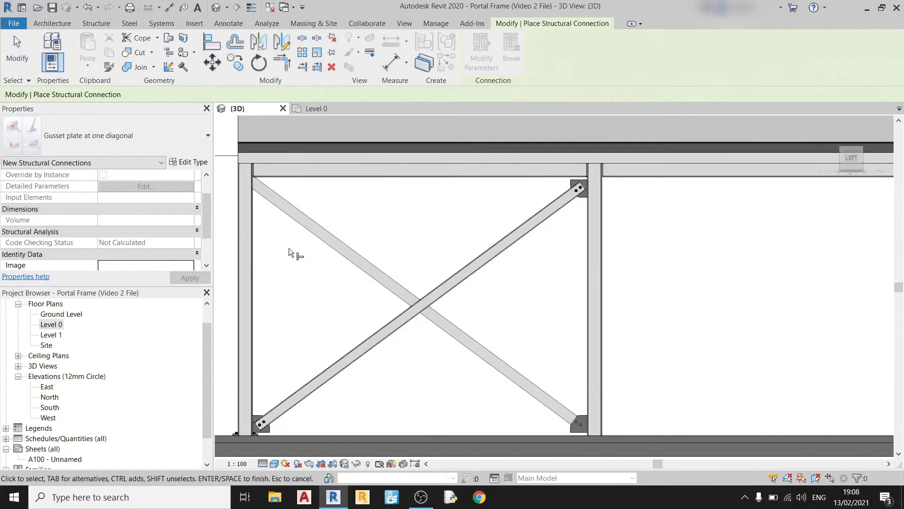
left_click(247, 219)
left_click(295, 203, "ctrl")
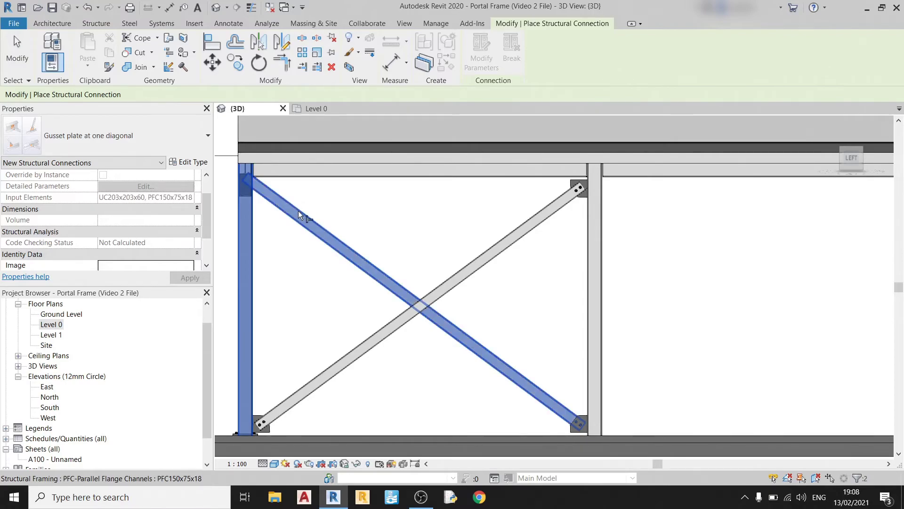
key("Return")
key("Escape")
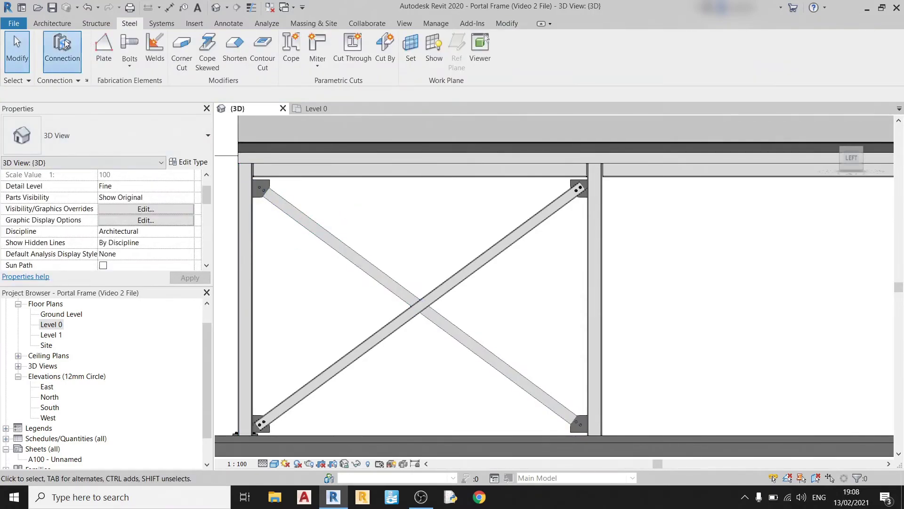
left_click(66, 44)
Fasten the two PFC150x75x18 braces at their crossing with a Direct bolt connection
left_click(109, 127)
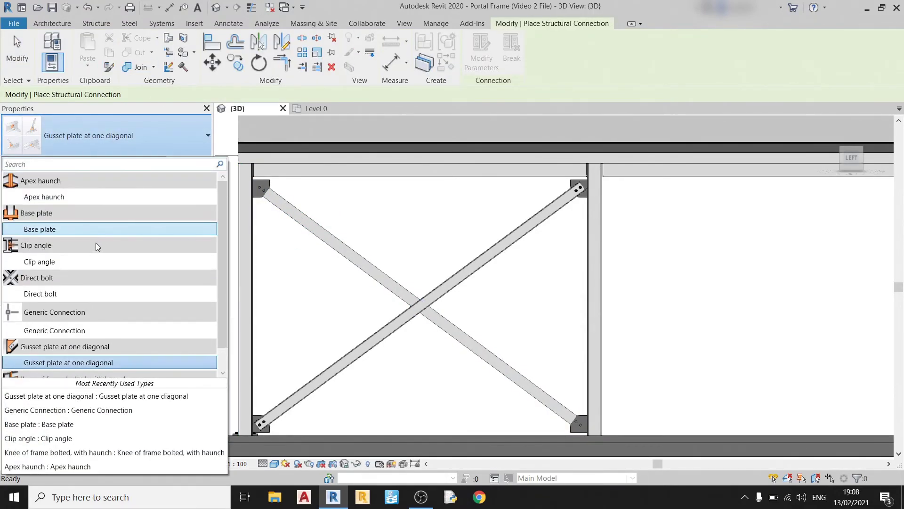
left_click(104, 295)
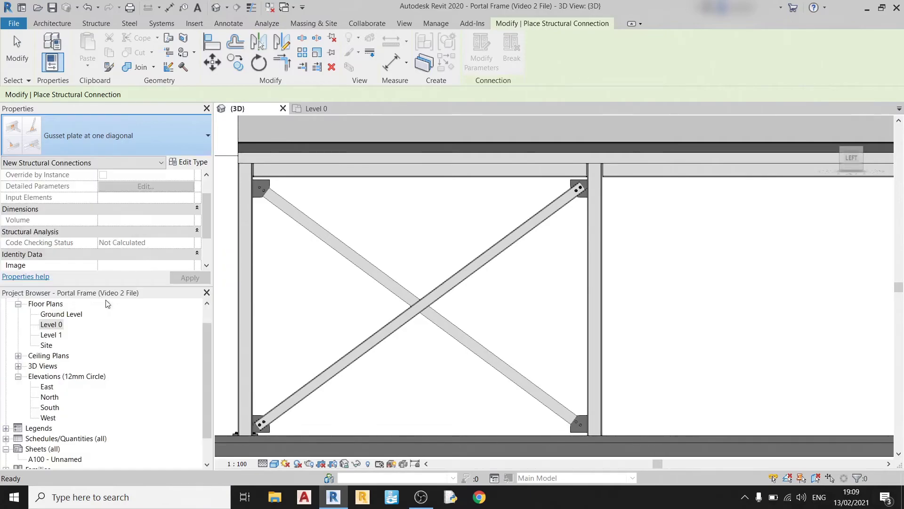
left_click(372, 275)
left_click(441, 285)
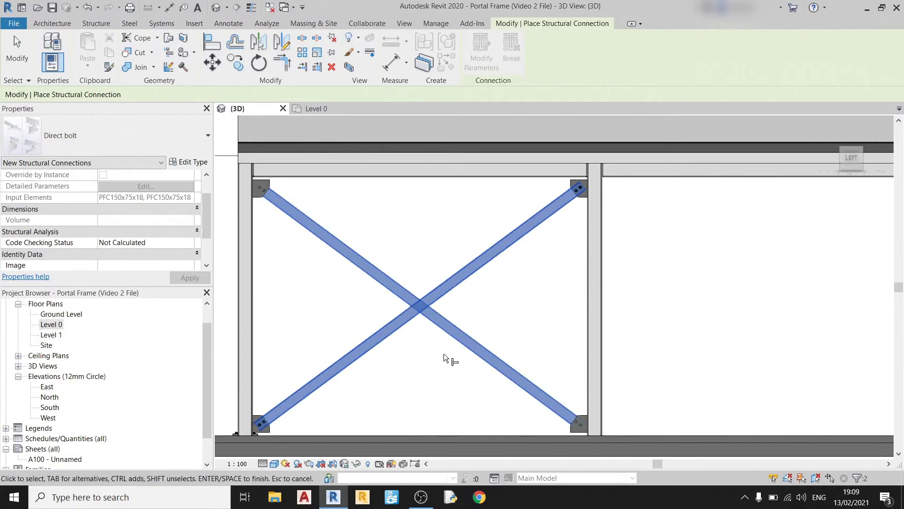
key("Return")
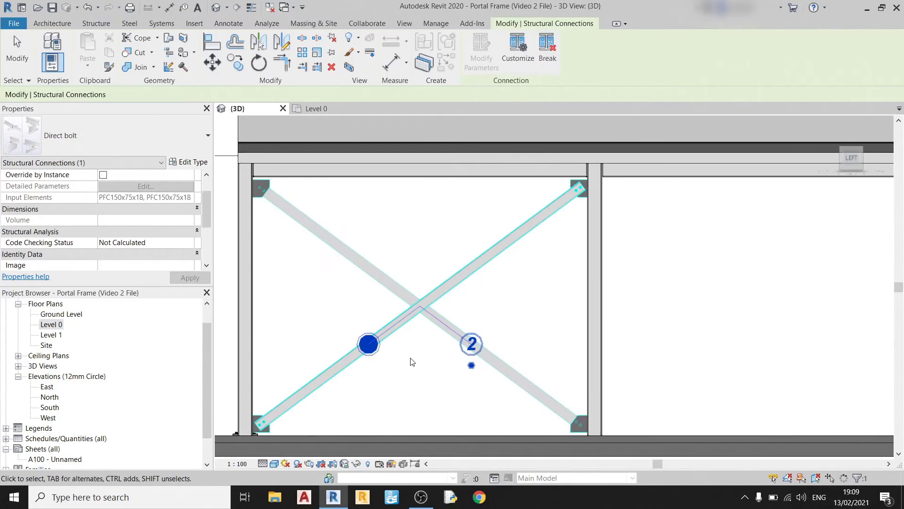
key("Escape")
scroll(427, 310, "up", 5)
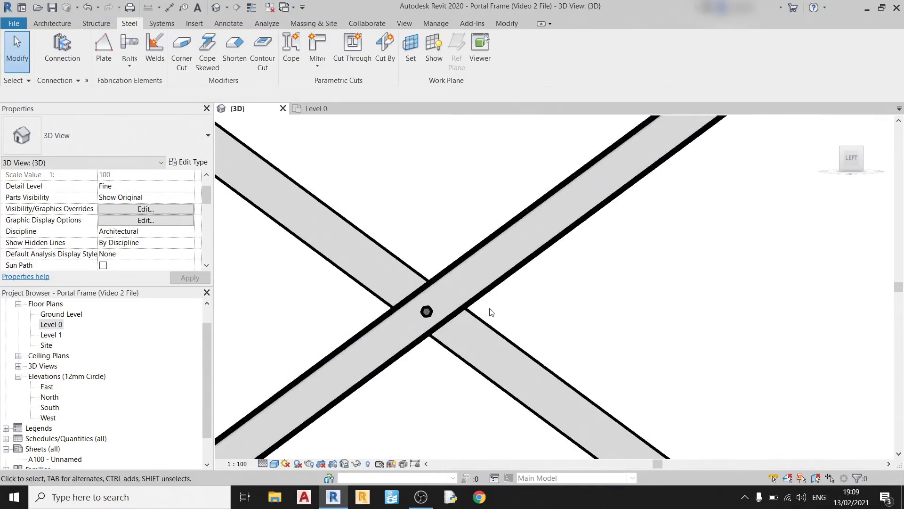
scroll(490, 313, "down", 5)
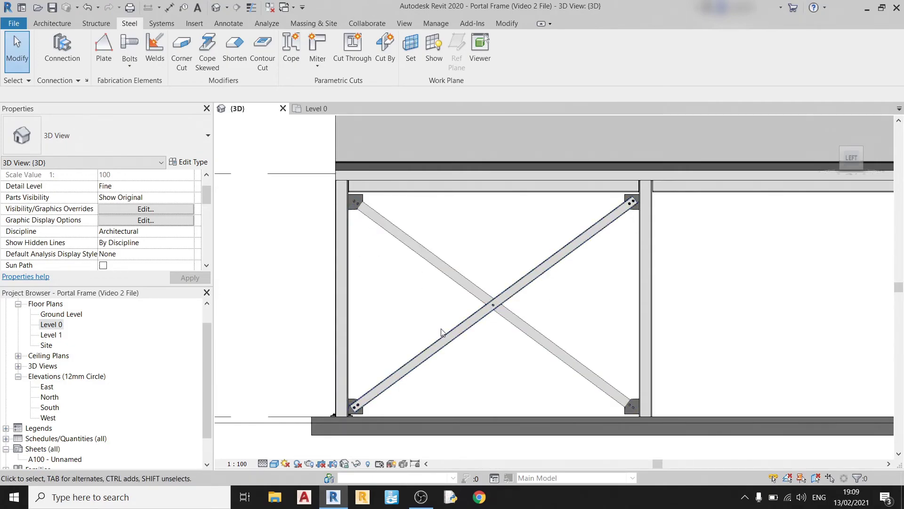
scroll(502, 325, "up", 3)
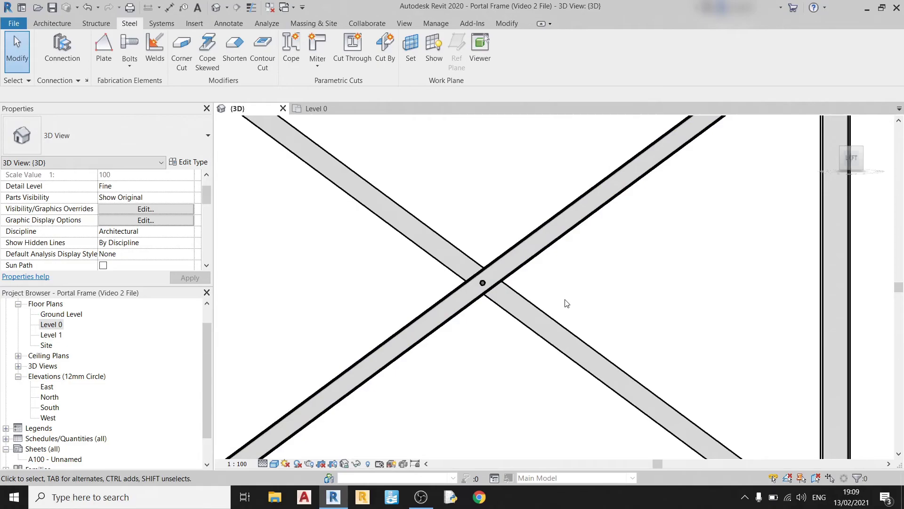
scroll(567, 303, "down", 3)
scroll(514, 288, "up", 3)
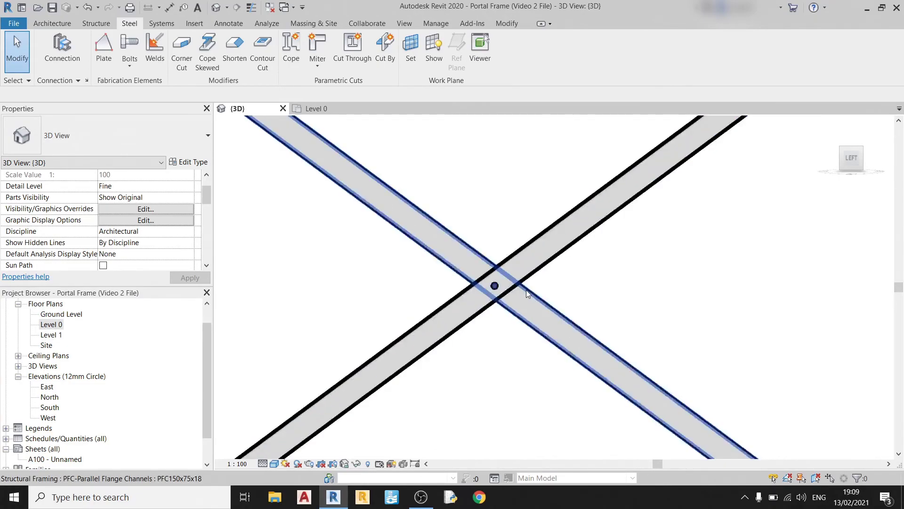
scroll(527, 290, "down", 3)
scroll(535, 299, "up", 2)
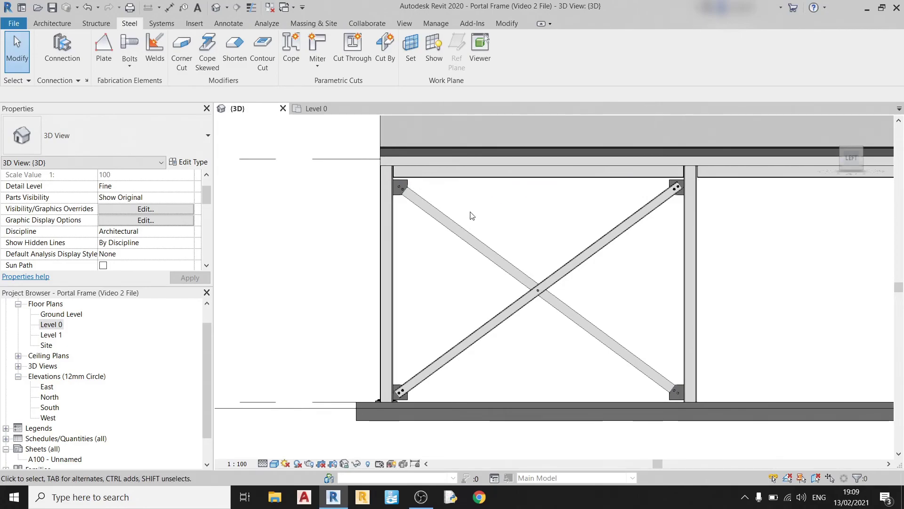
scroll(472, 215, "down", 3)
scroll(426, 247, "up", 3)
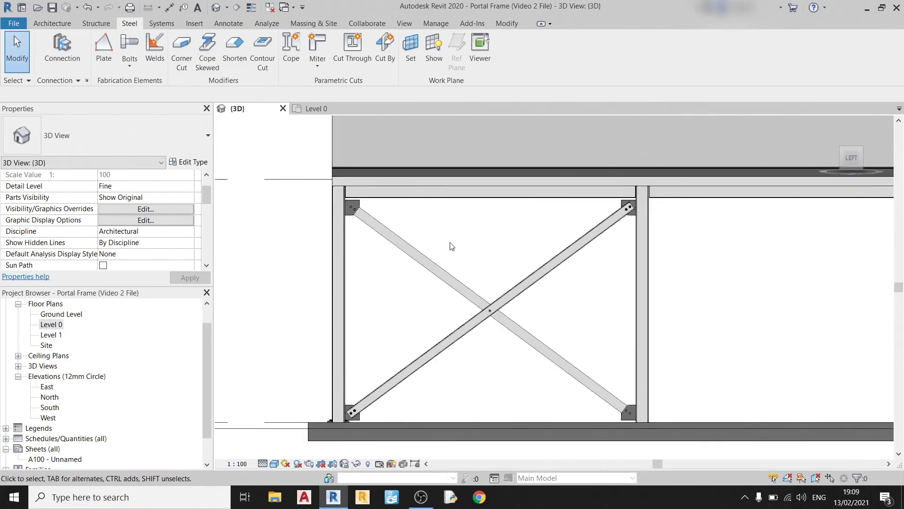